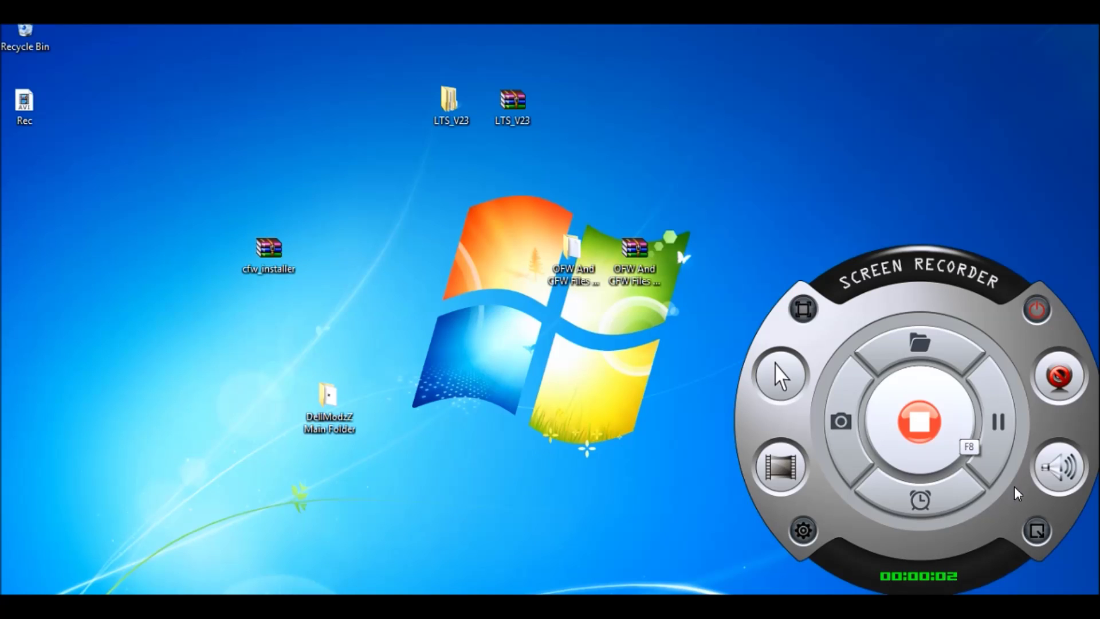
- Hide the Screen Recorder widget at the bottom-right of the desktop
click(1037, 530)
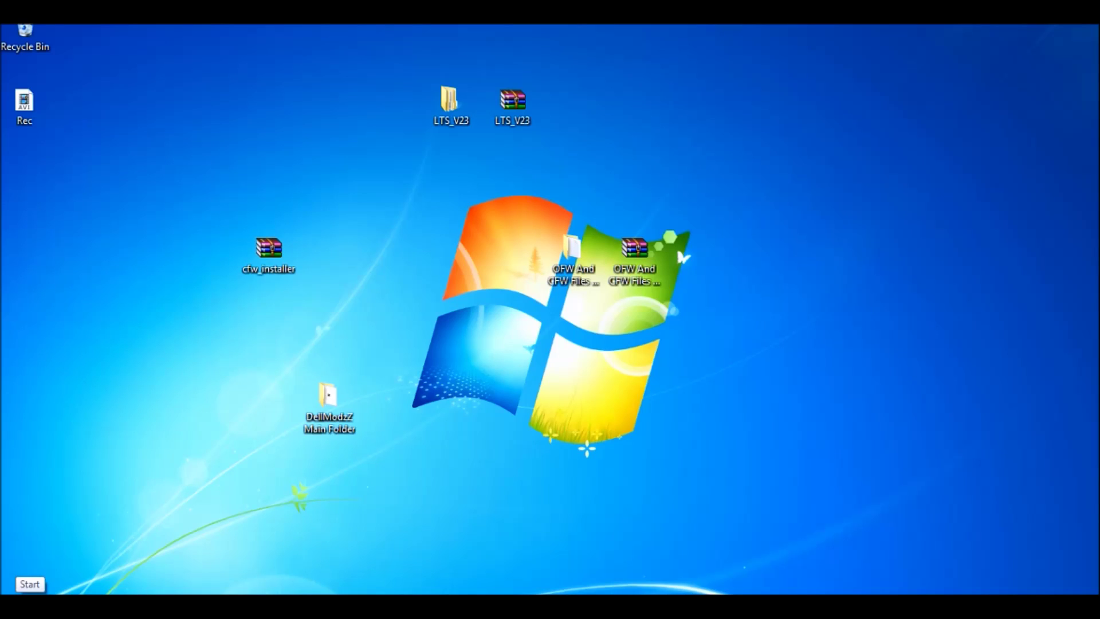
- Go from Start through Control Panel and Network and Internet to the Network and Sharing Center
click(12, 593)
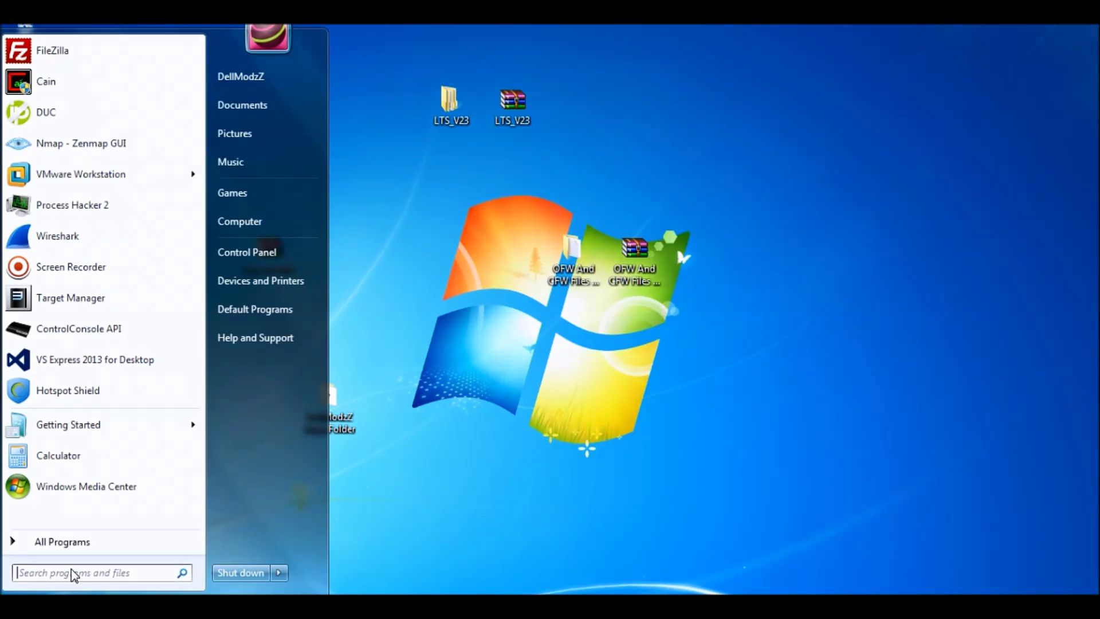
click(270, 252)
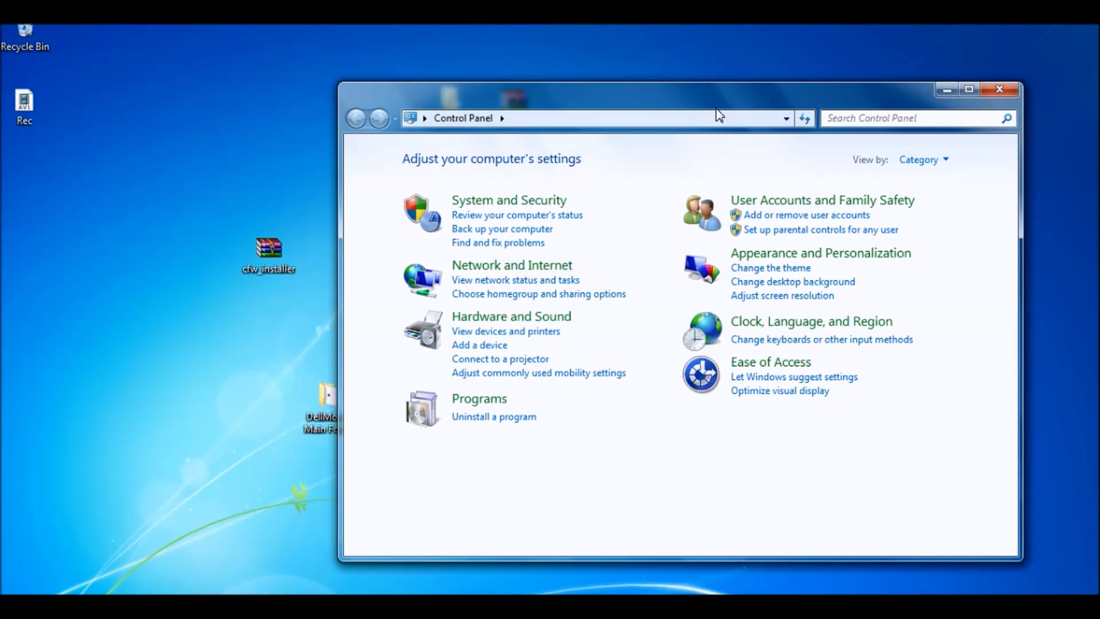
click(553, 267)
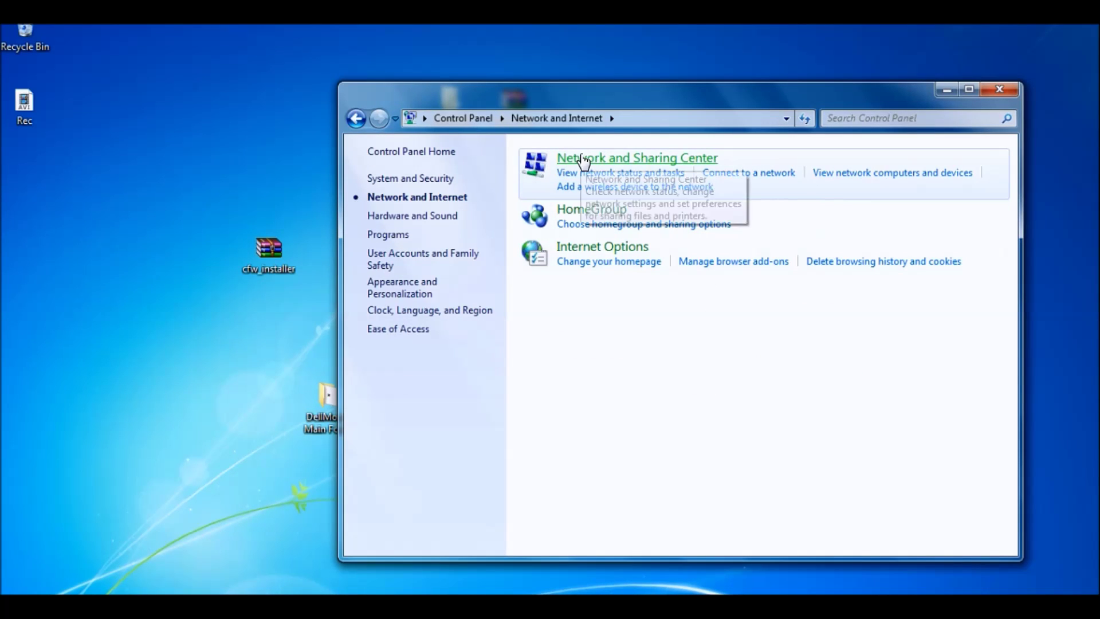
click(582, 159)
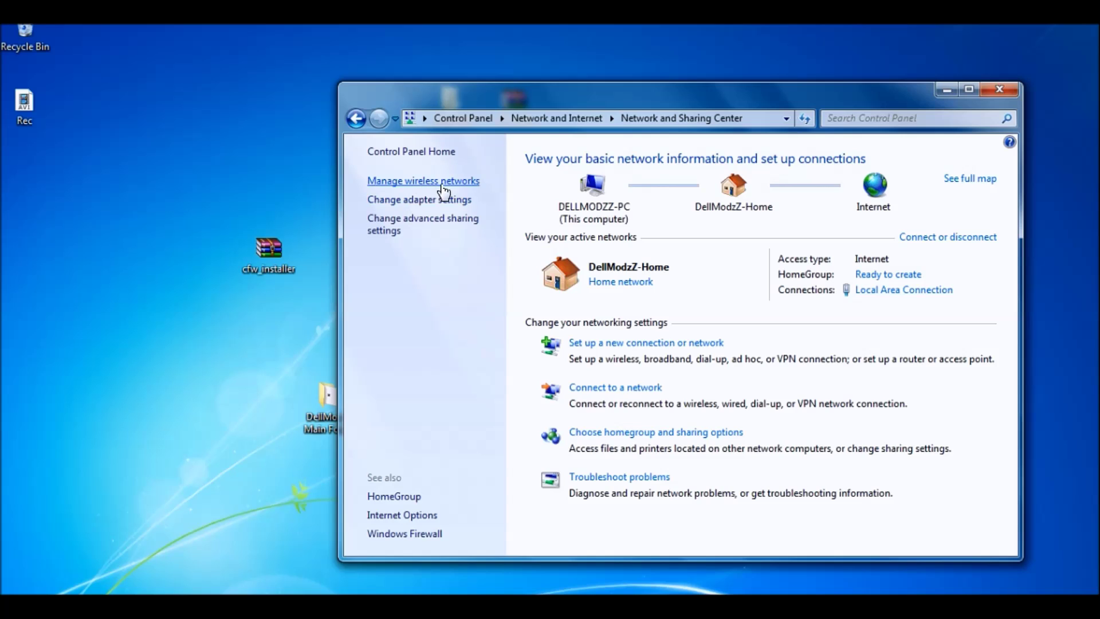
- Open Change adapter settings and select Local Area Connection, Local Area Connection 2, VMnet1, VMnet8 and Wireless in turn
click(415, 205)
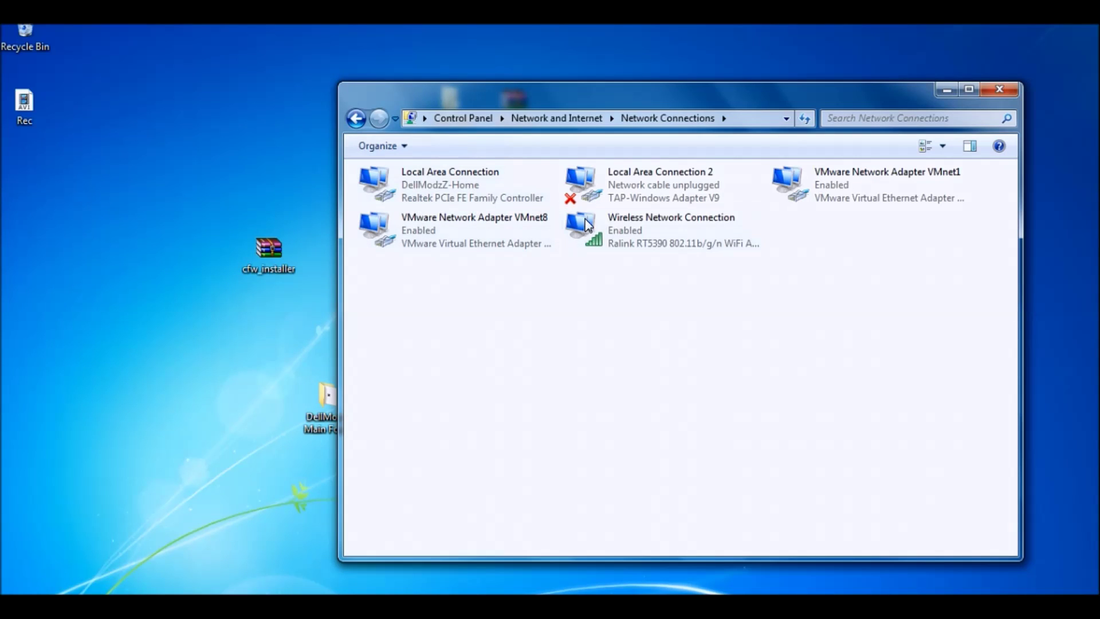
click(419, 189)
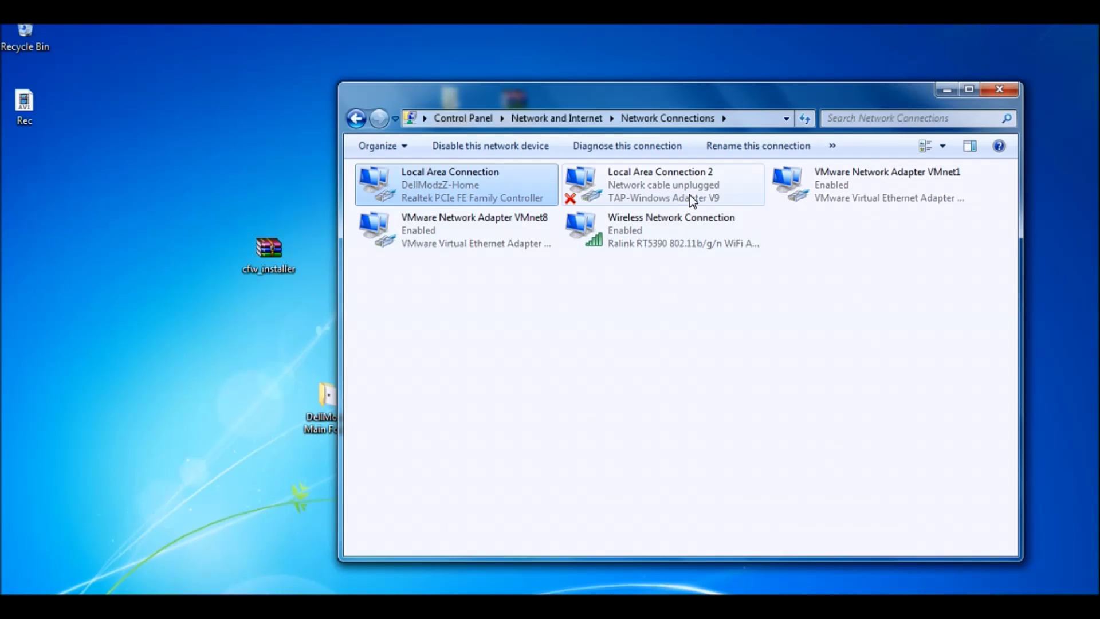
click(645, 189)
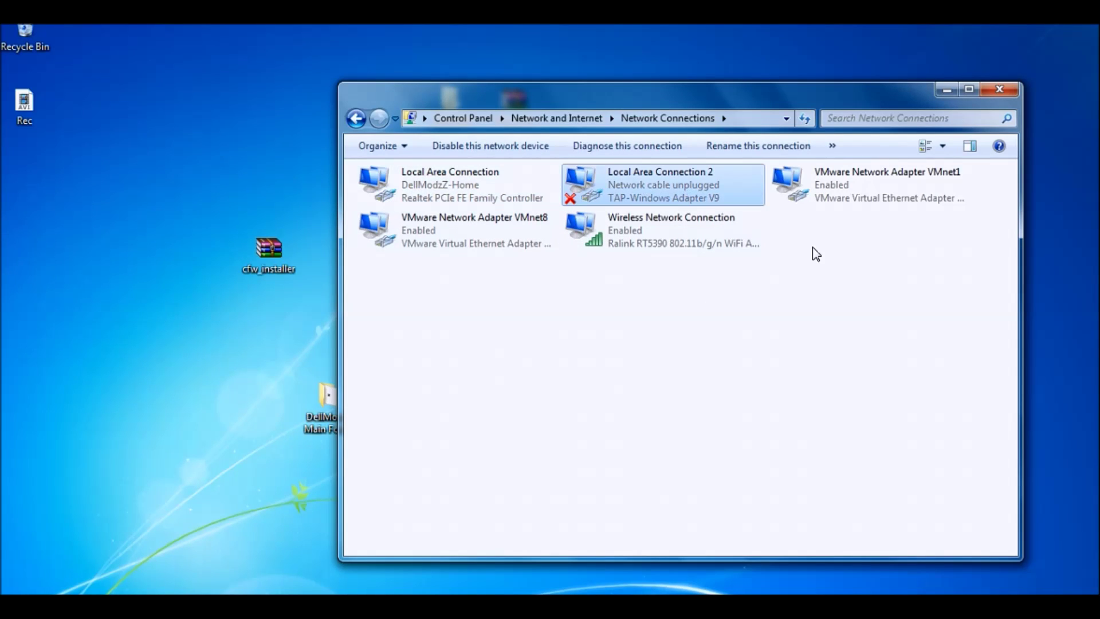
click(874, 190)
click(523, 234)
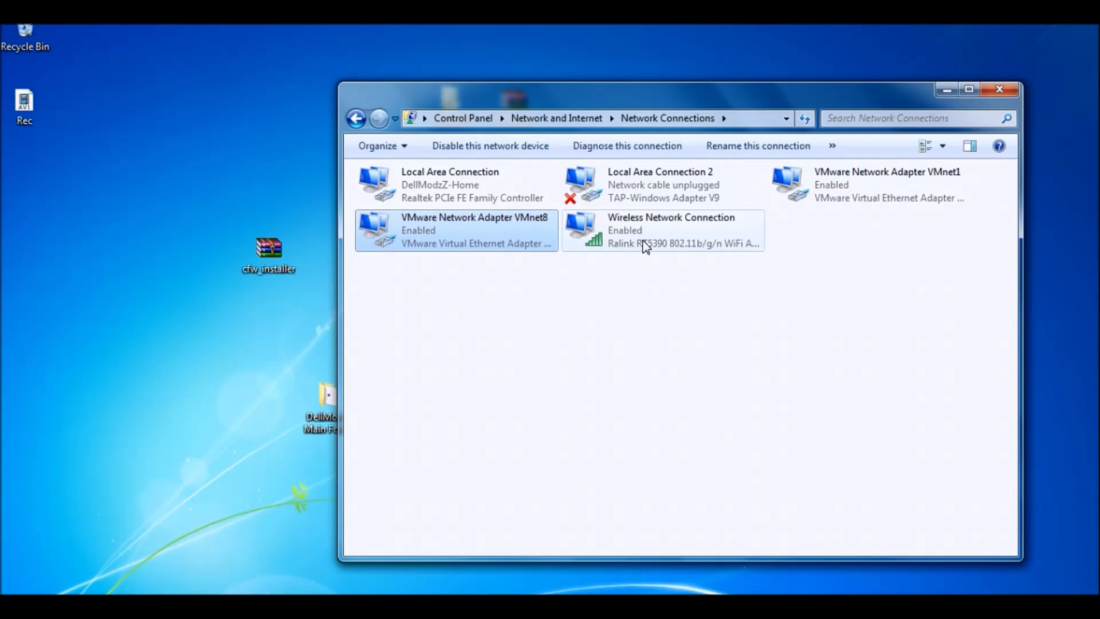
click(683, 247)
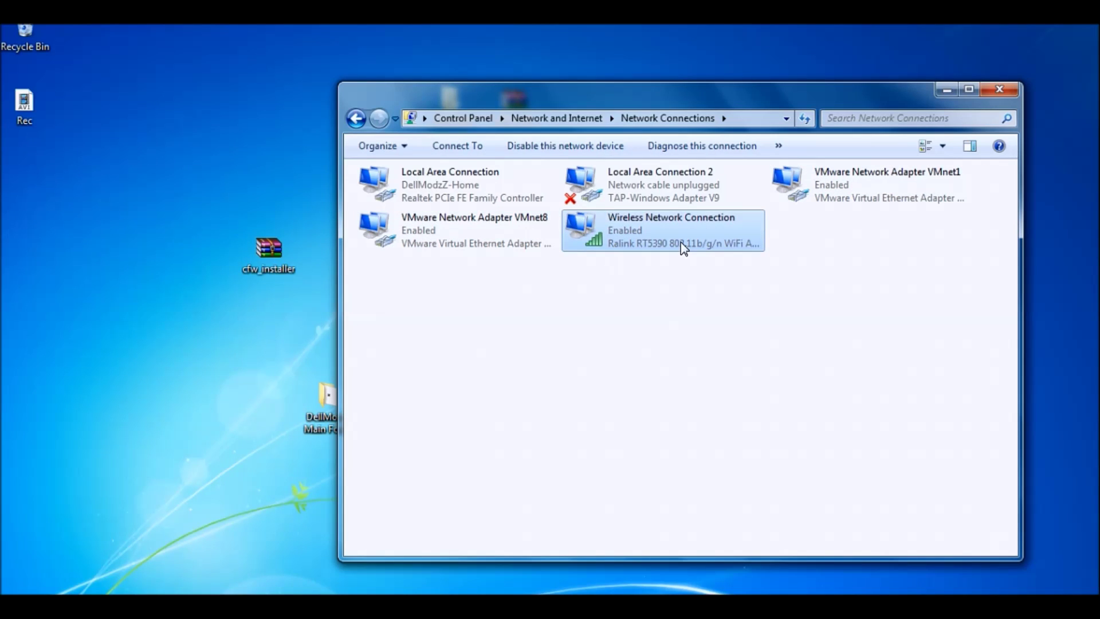
- Open Local Area Connection's status, then its Properties, then the Realtek adapter's Configure dialog
double_click(438, 180)
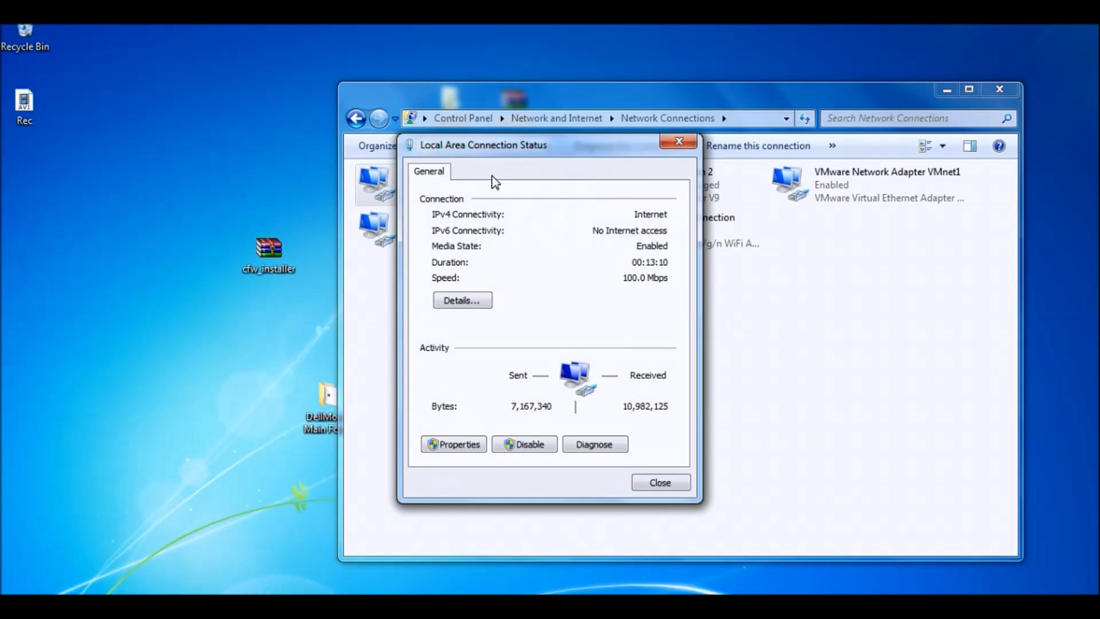
drag(504, 148, 696, 152)
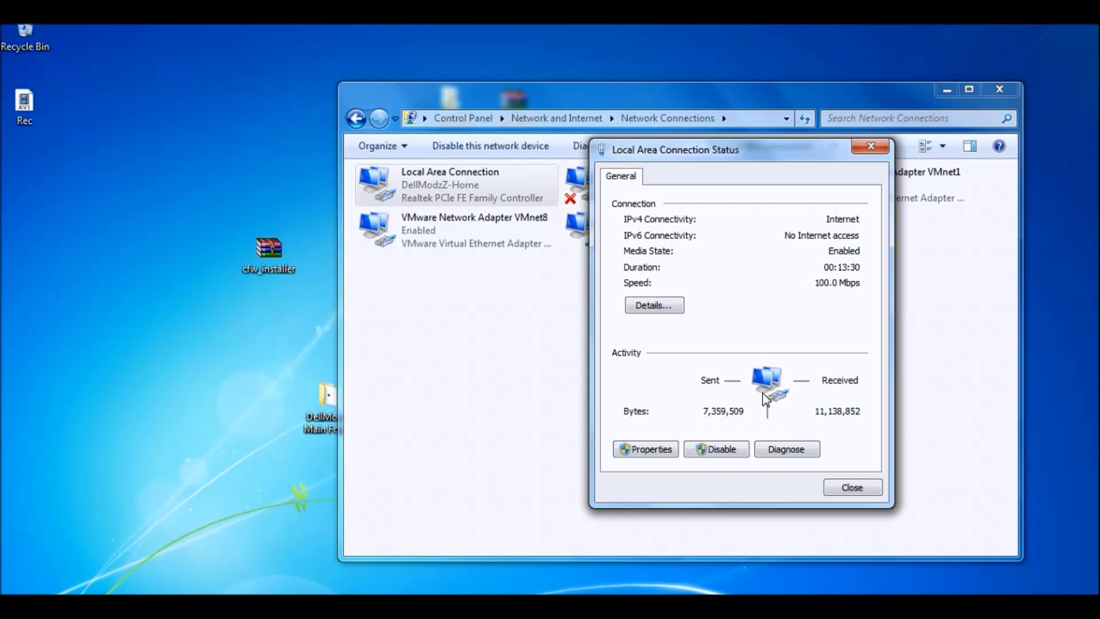
click(646, 449)
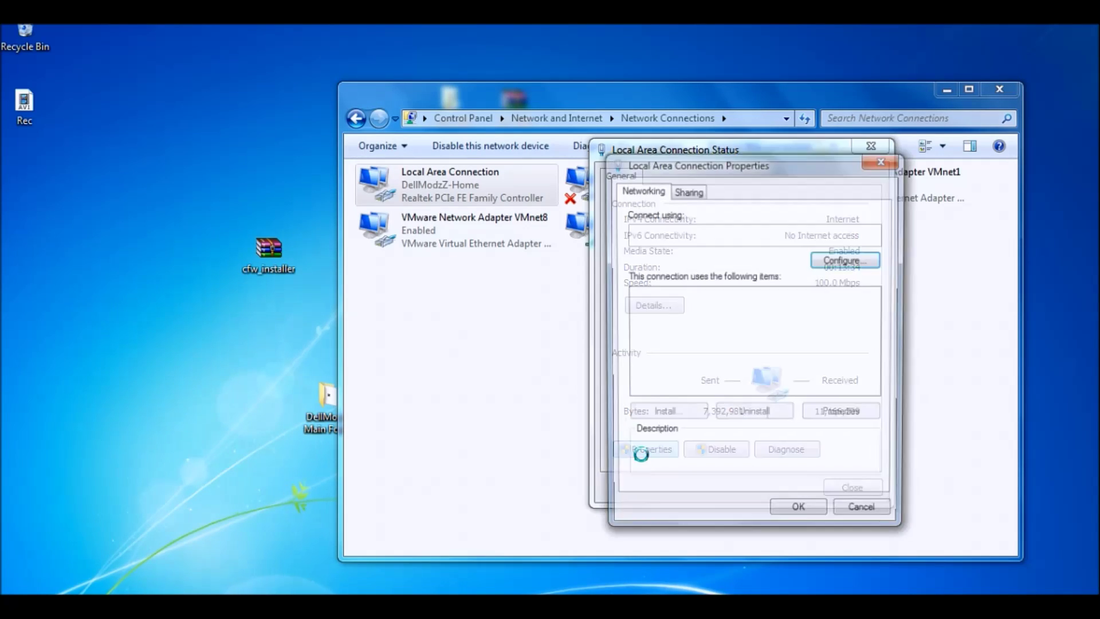
drag(763, 172, 470, 133)
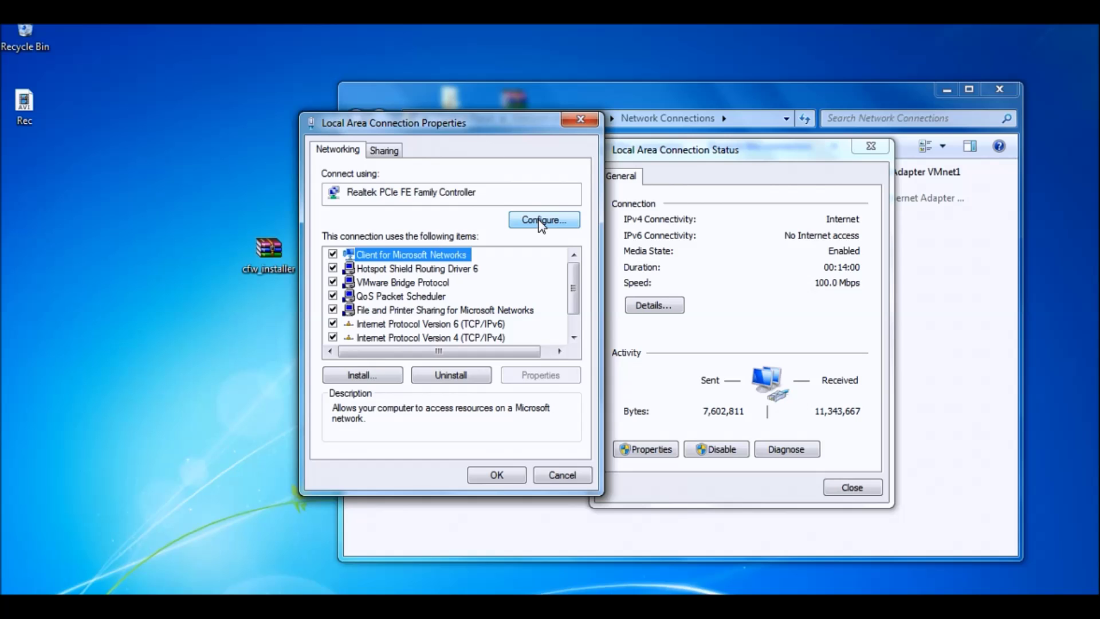
click(562, 223)
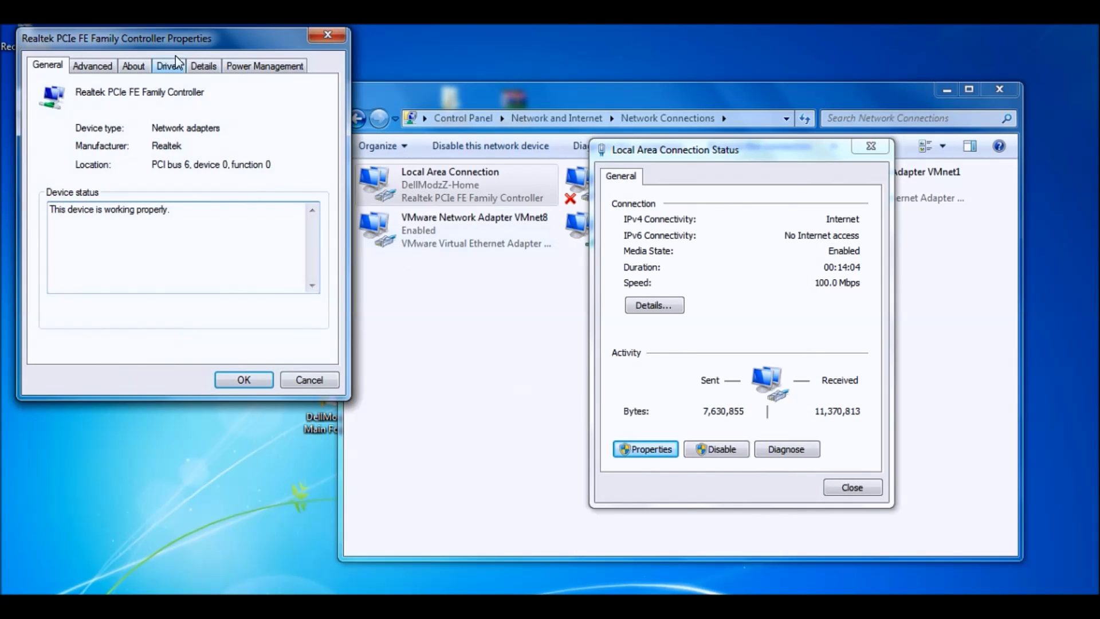
- Set the adapter's Advanced Network Address value to 00A722504774 and apply it
drag(184, 41, 300, 119)
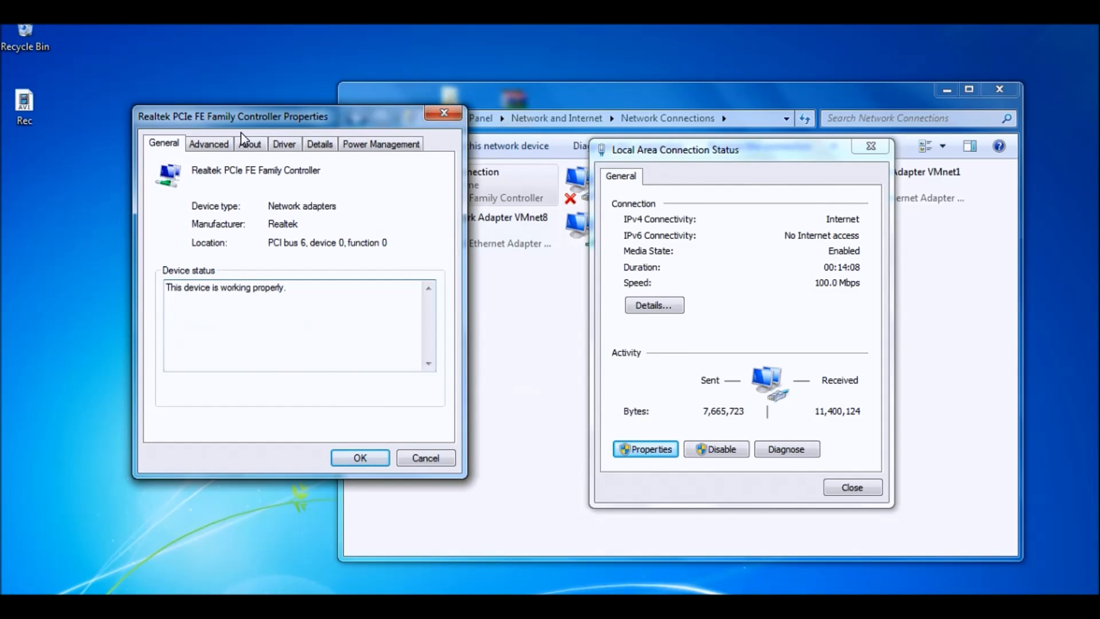
click(213, 144)
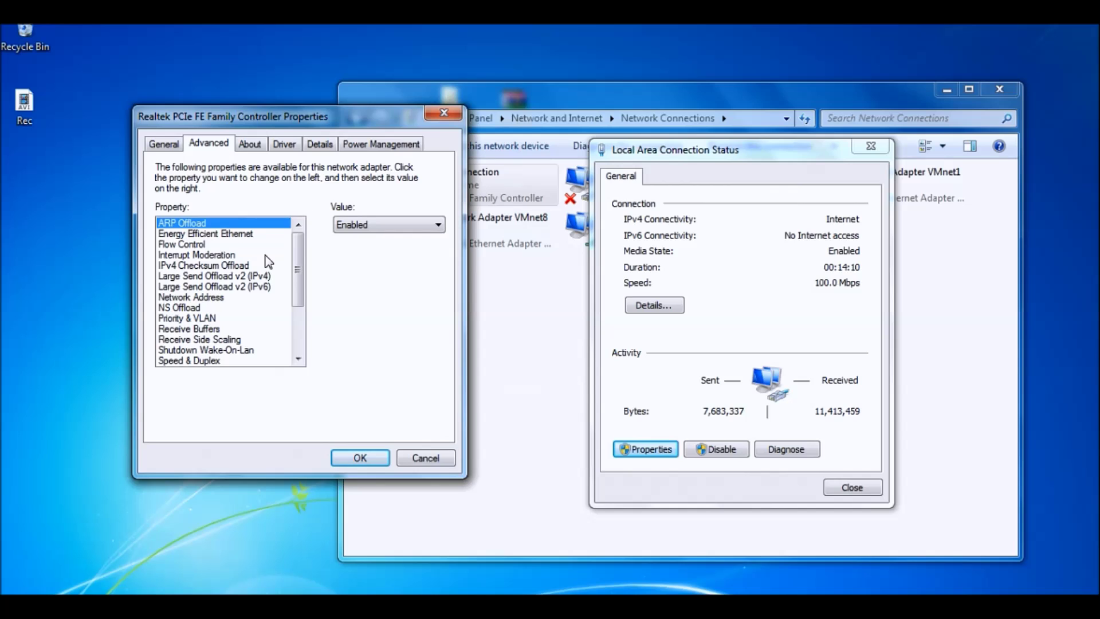
click(220, 288)
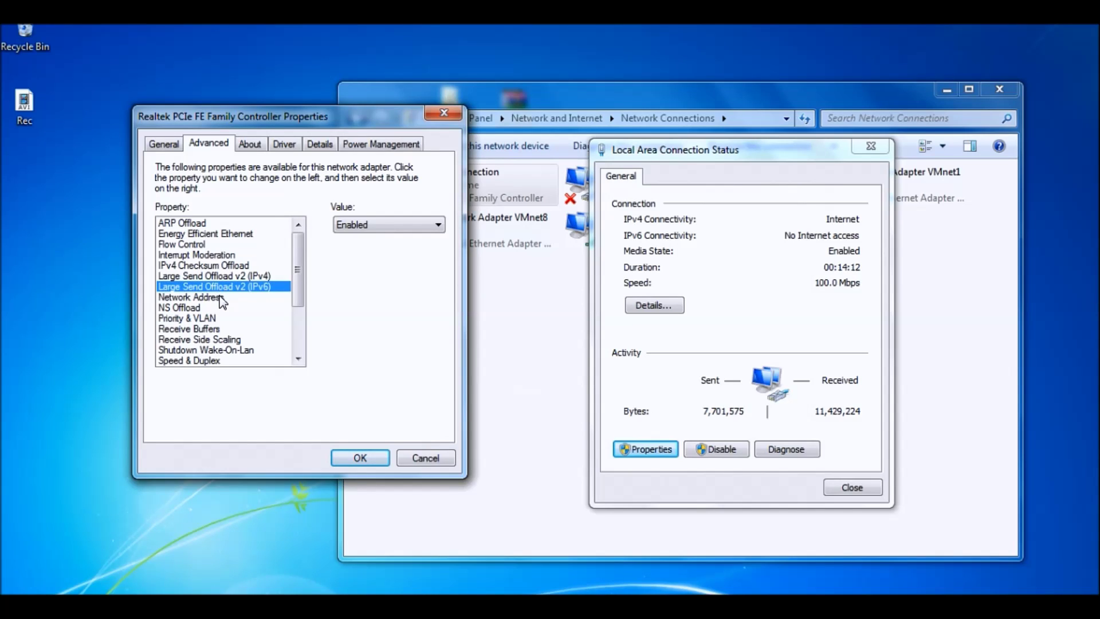
click(222, 299)
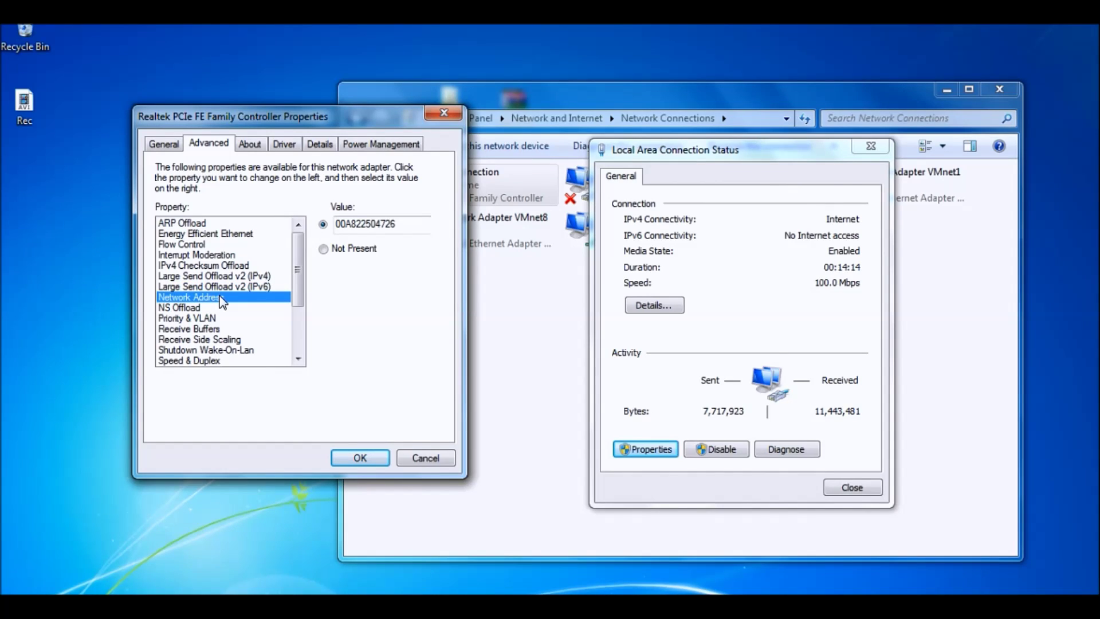
click(411, 223)
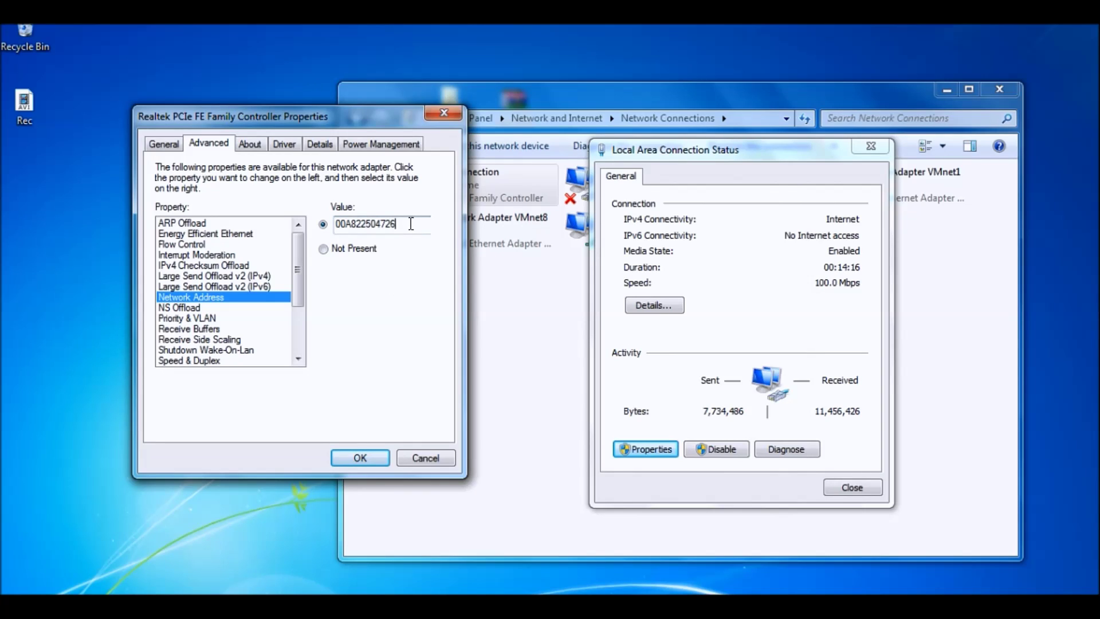
click(357, 224)
key(BackSpace)
text(7)
key(BackSpace)
key(BackSpace)
text(74)
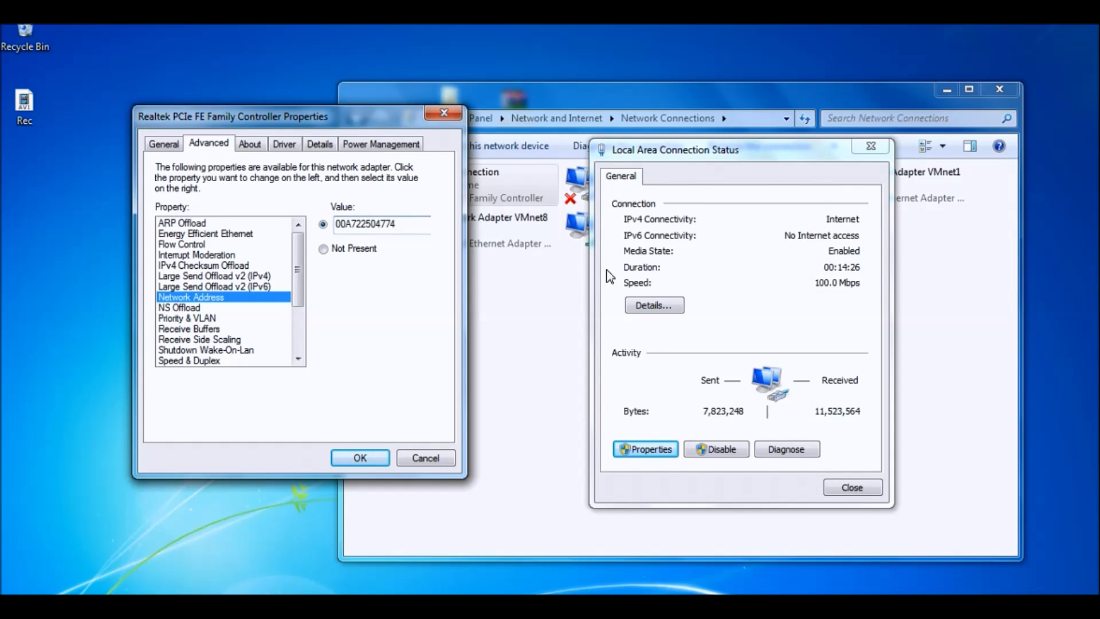
click(365, 457)
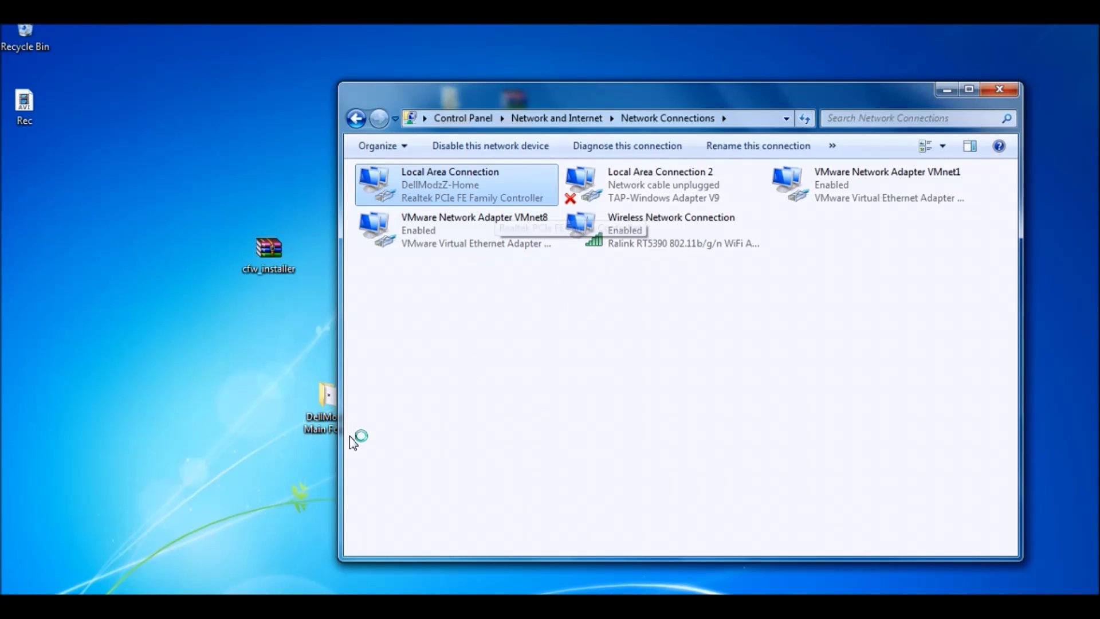
- Launch Command Prompt by searching cmd from the Start menu
key(super)
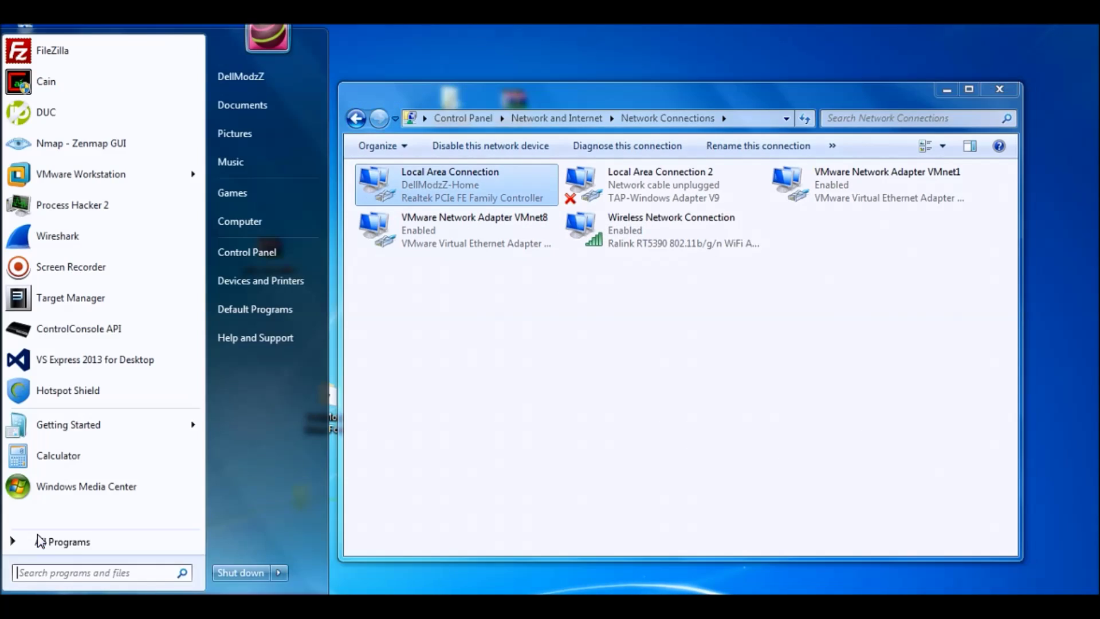
text(cmd)
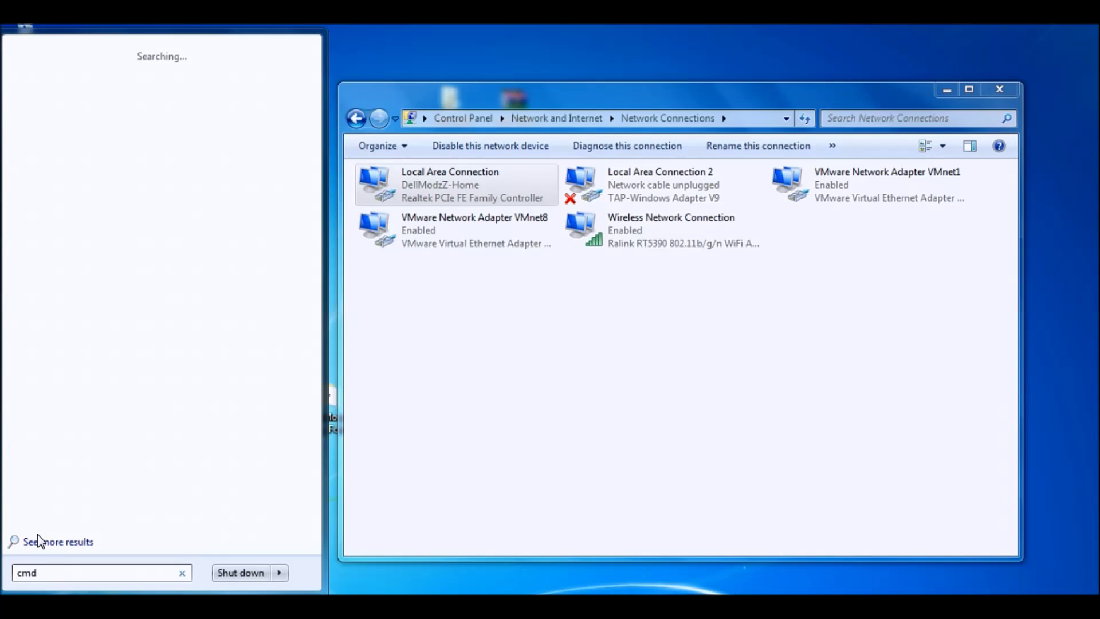
key(Return)
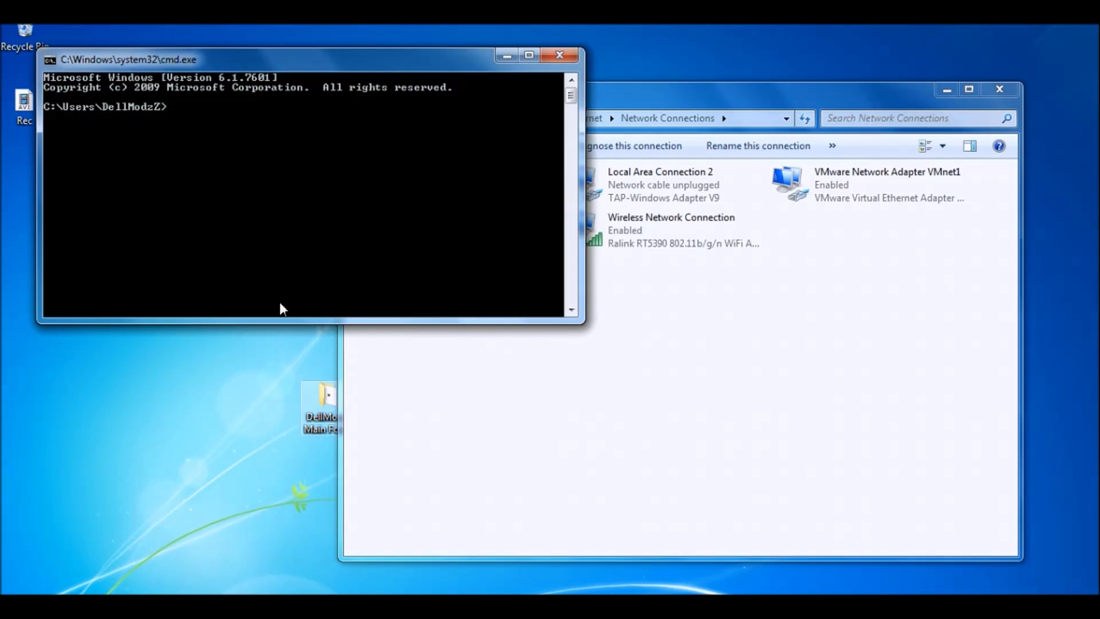
text(getmac)
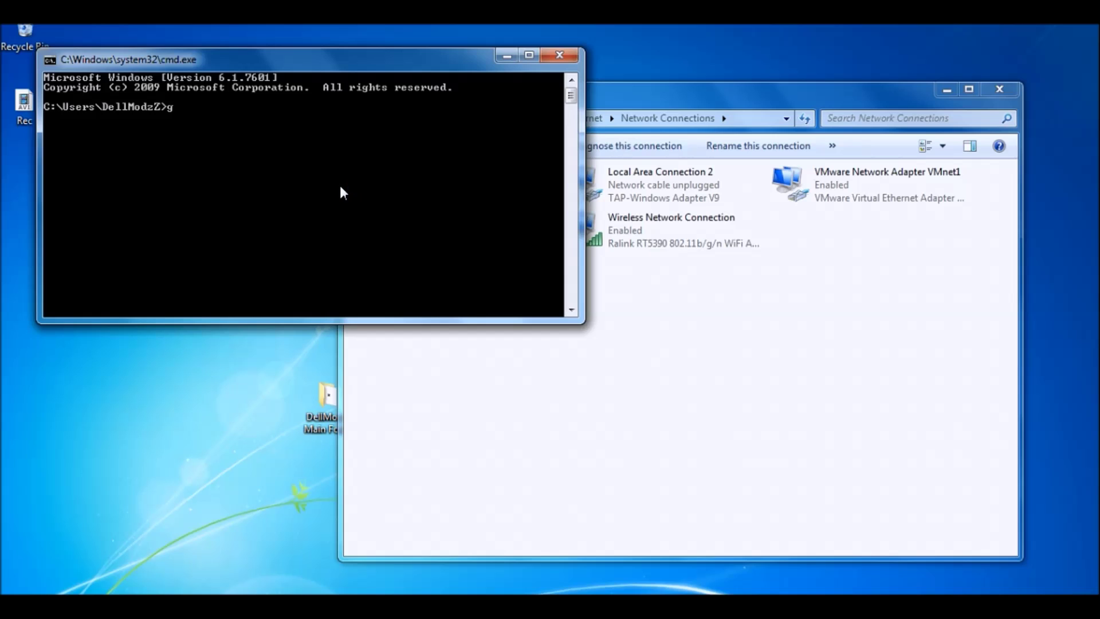
key(Return)
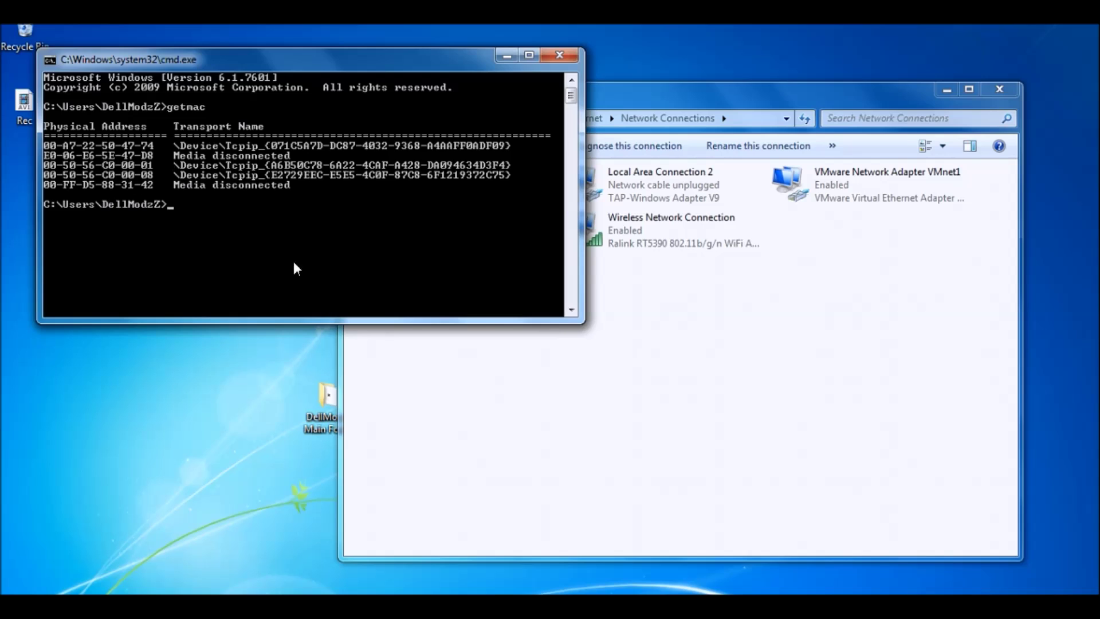
click(489, 410)
- Change Local Area Connection's Network Address value to 00A722504749 and apply it
double_click(475, 176)
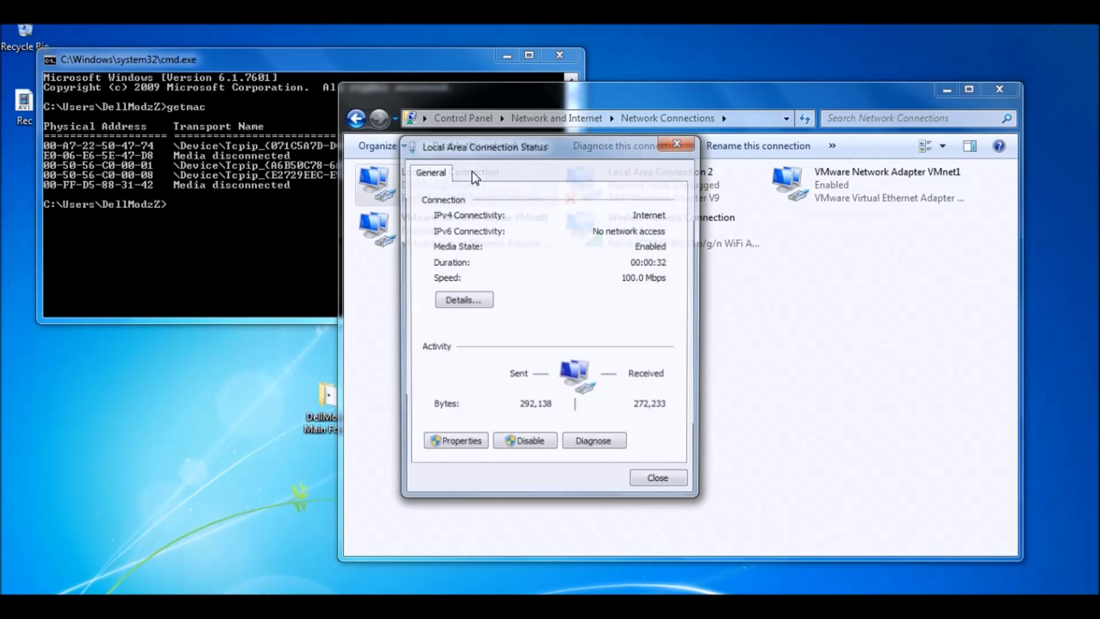
click(464, 450)
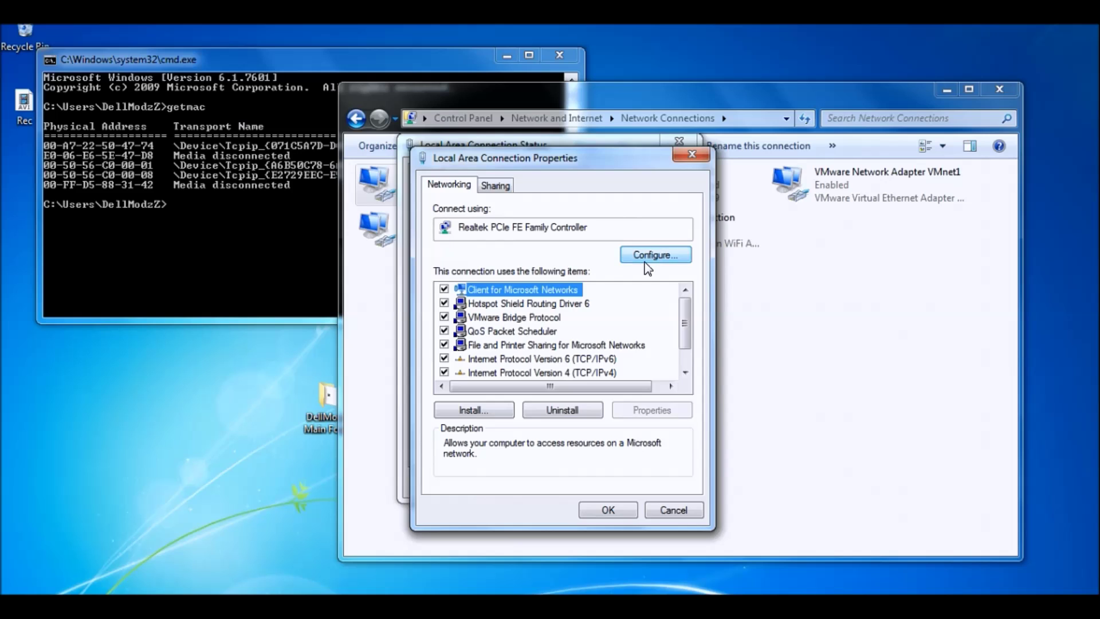
key(Escape)
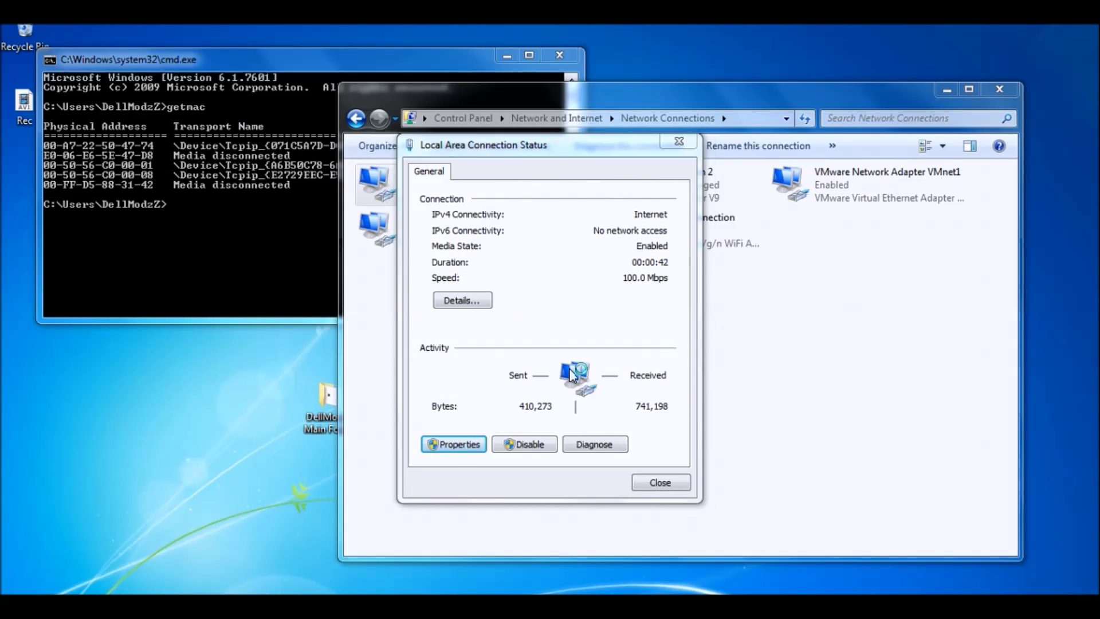
click(165, 128)
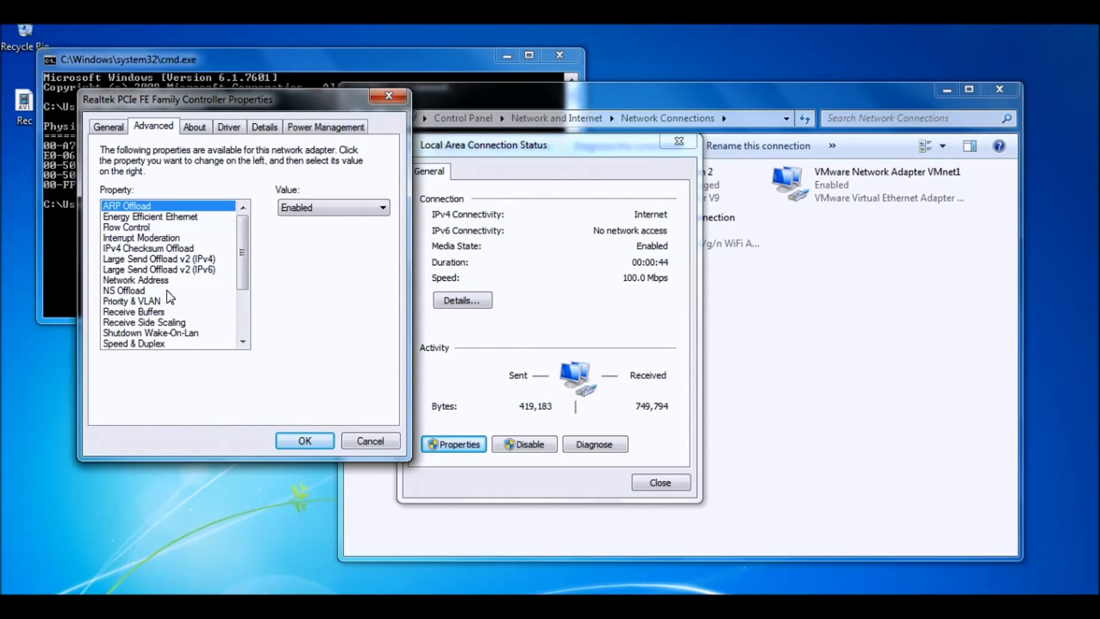
click(145, 270)
click(159, 280)
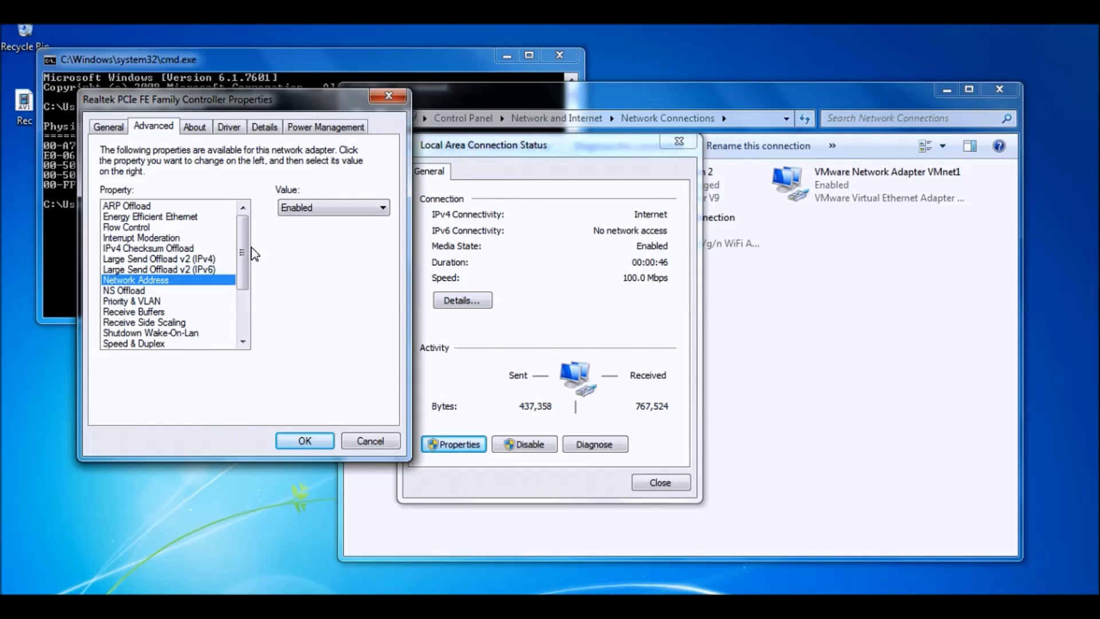
click(350, 206)
key(BackSpace)
key(BackSpace)
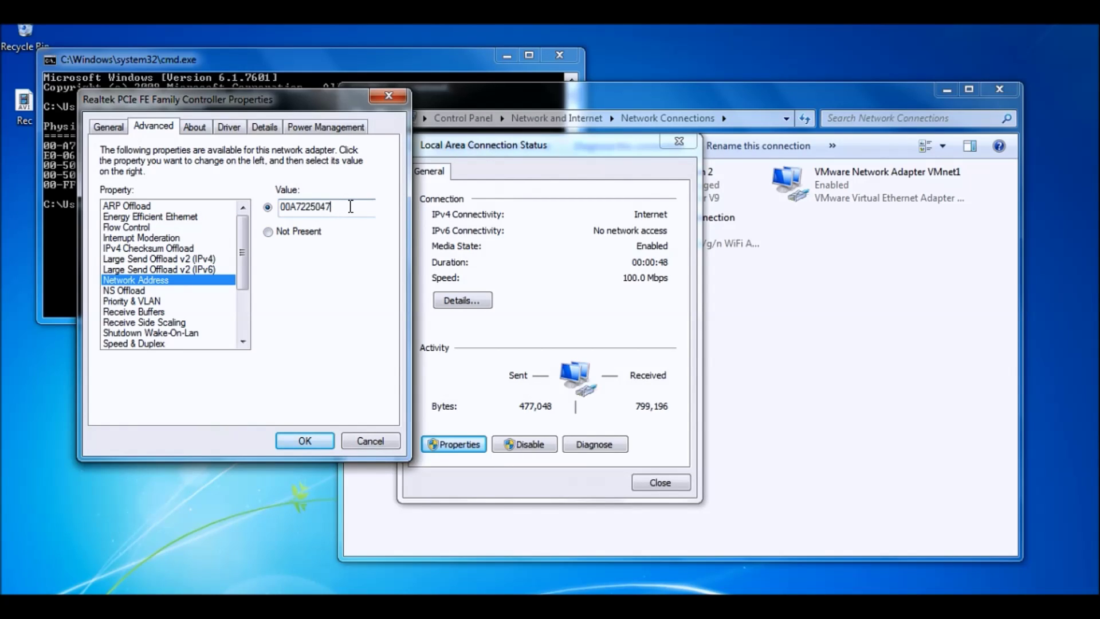
text(49)
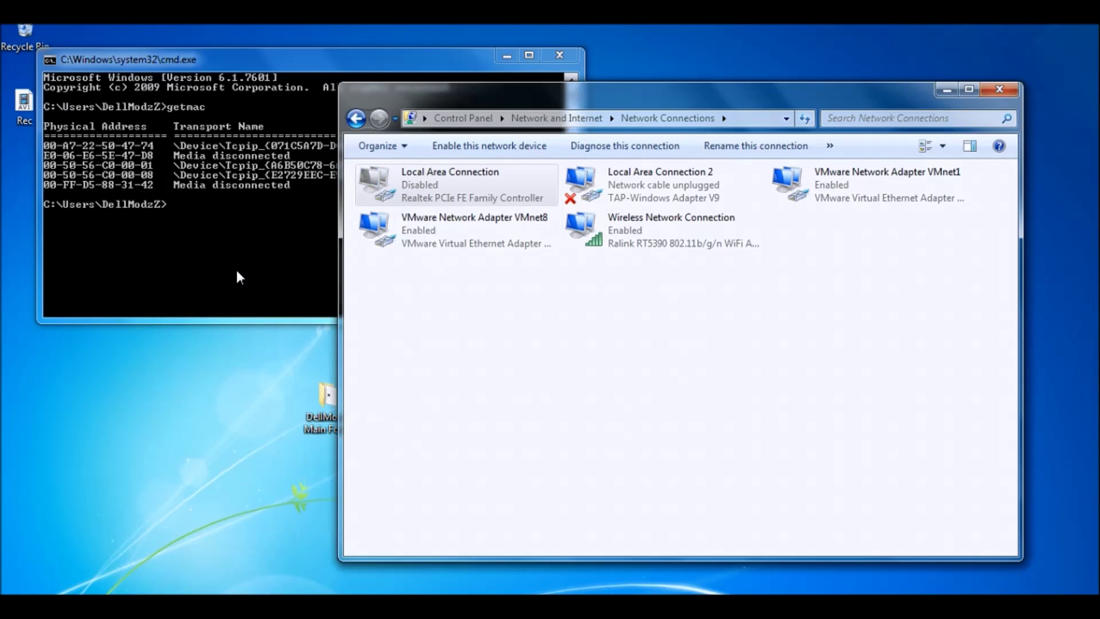
click(240, 277)
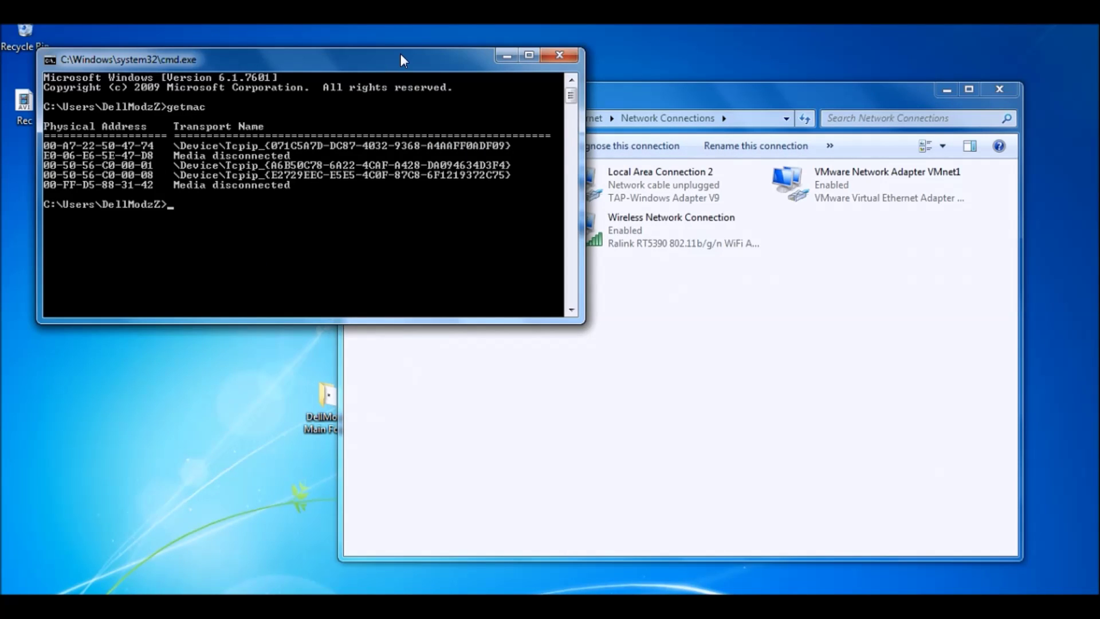
- Run getmac again, confirming the wired adapter now reads 00-A7-22-50-47-49
drag(400, 54, 645, 287)
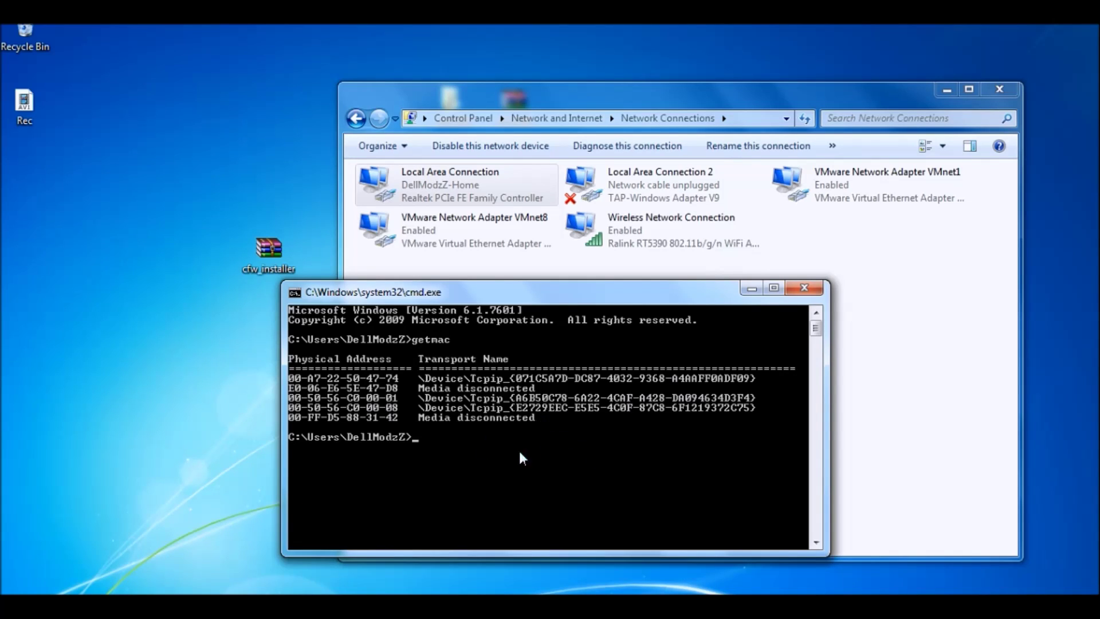
text(getmac)
key(Return)
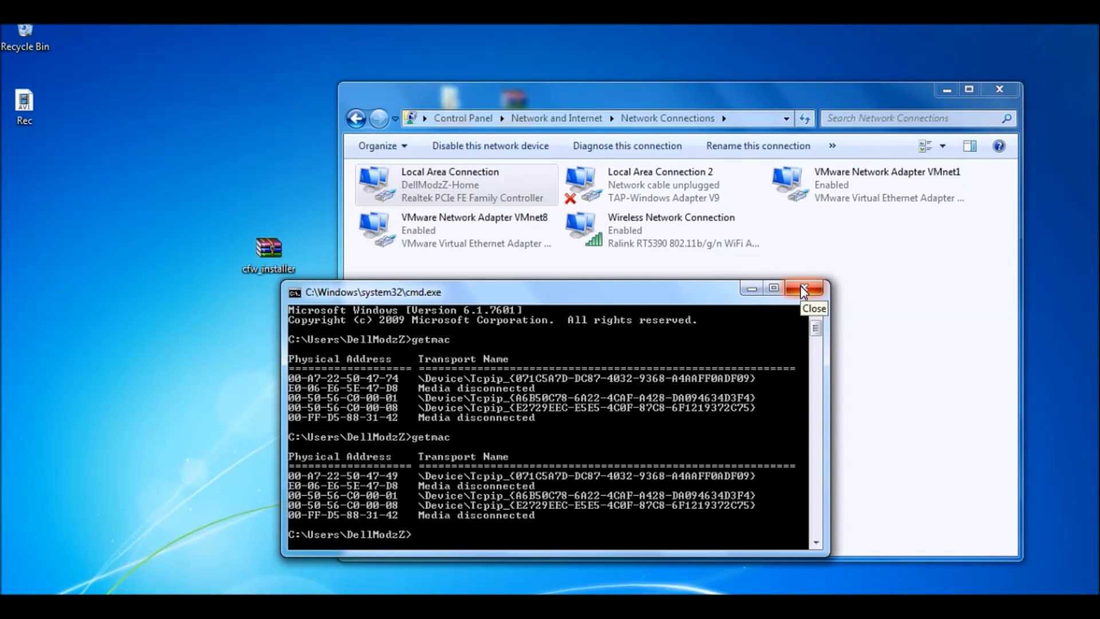
- Close Network Connections and run ipconfig /all, scrolling through every adapter's details
click(993, 86)
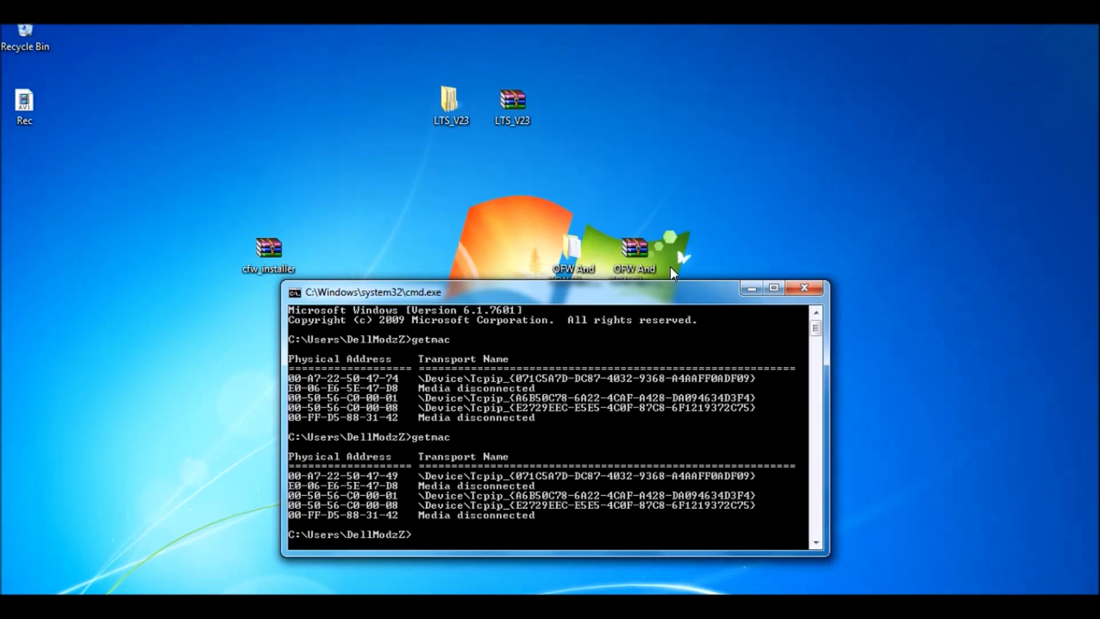
drag(584, 292, 674, 218)
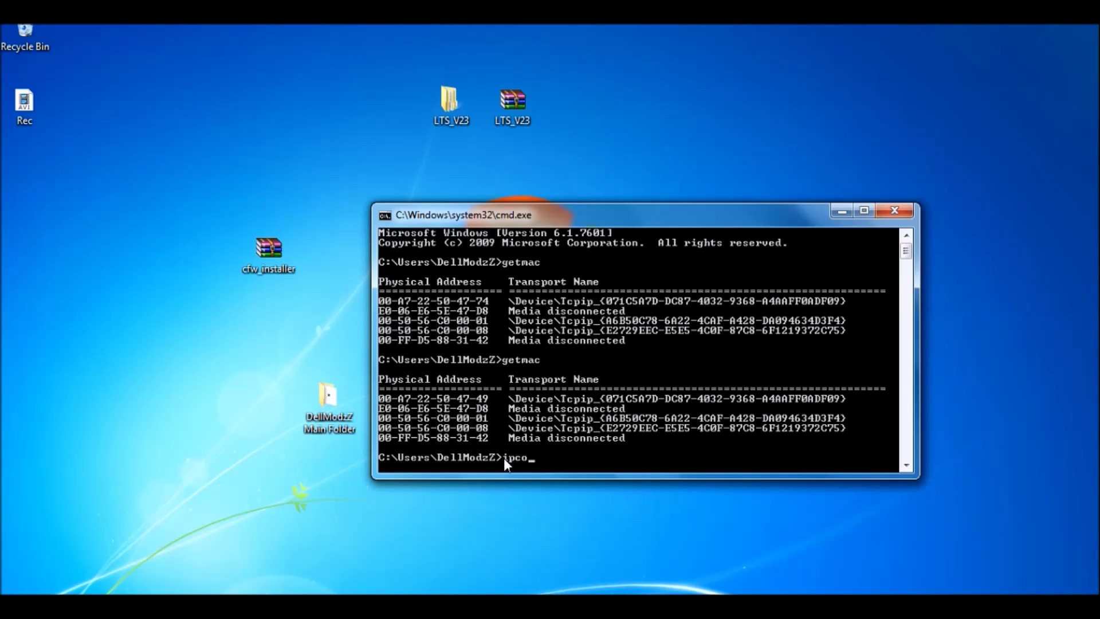
text(fig / a)
key(BackSpace)
text(all)
key(Return)
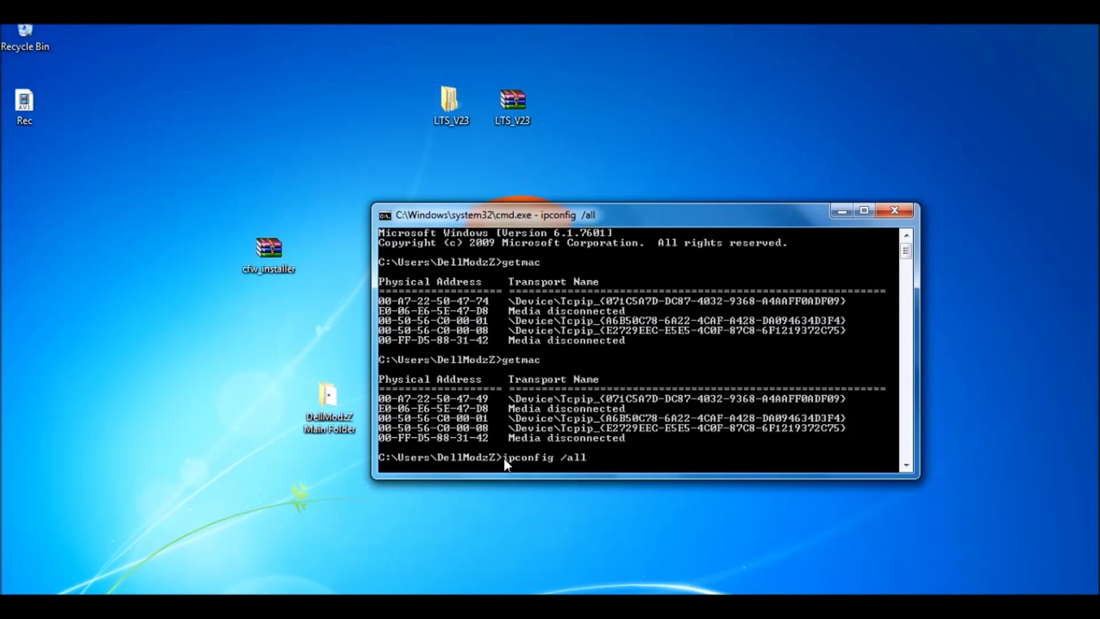
drag(904, 371, 905, 324)
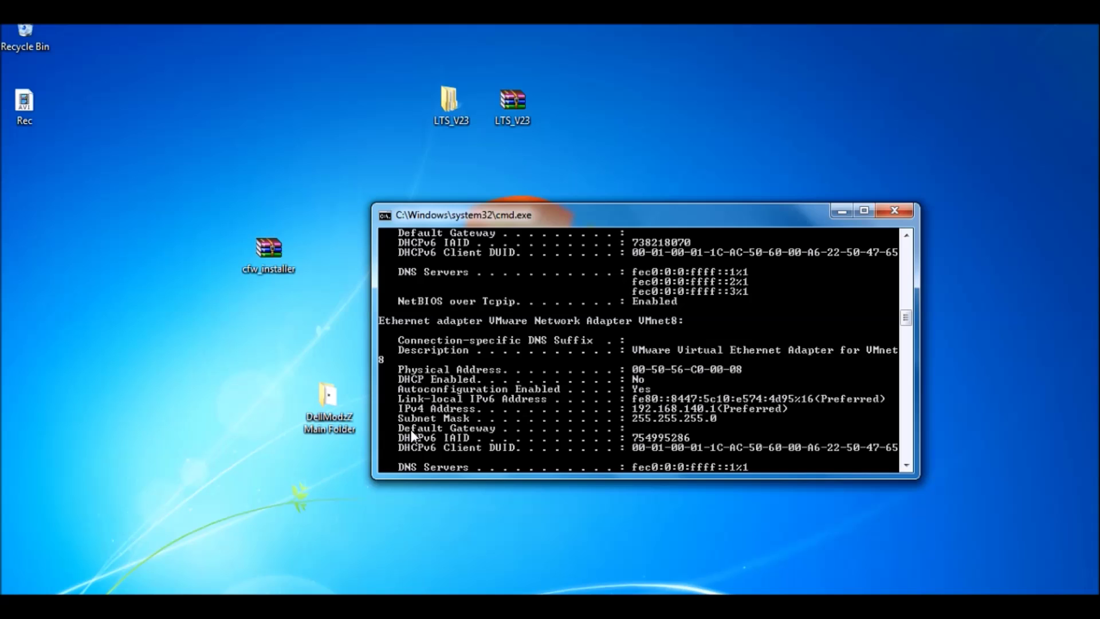
click(189, 604)
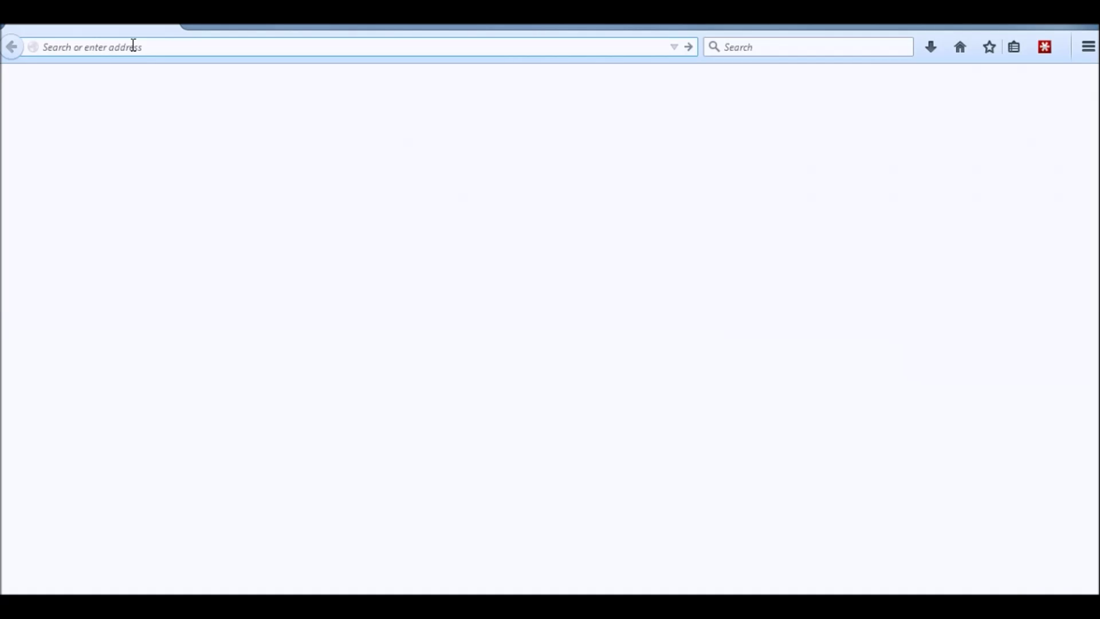
- Load 10.0.0.1 in the browser, log in as admin, and open View Connected Devices
text(10.0.0.1)
key(Return)
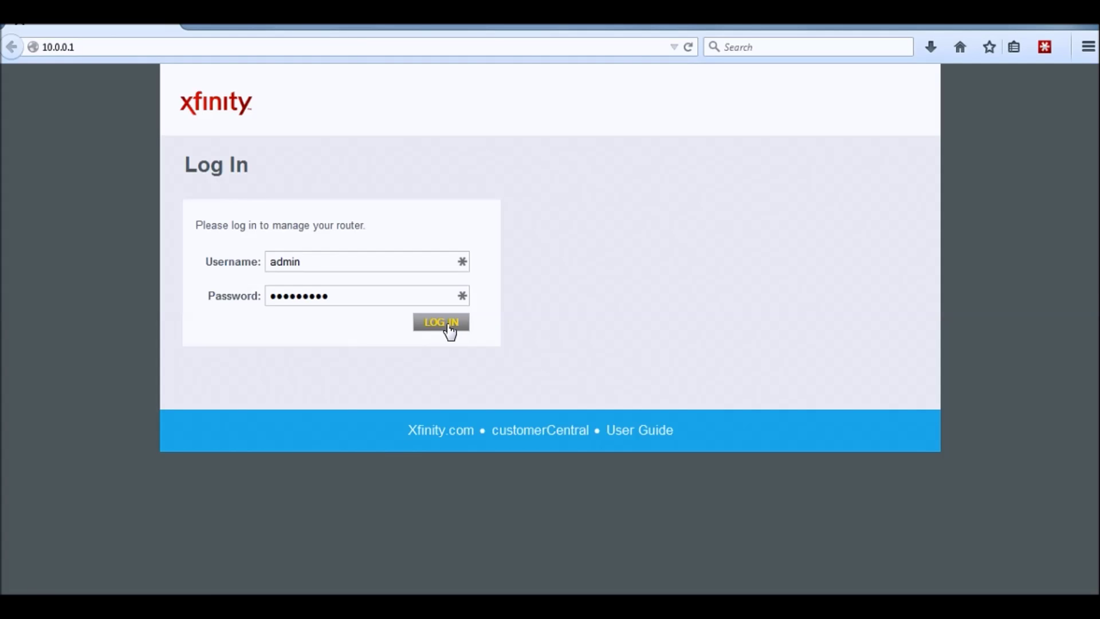
click(450, 331)
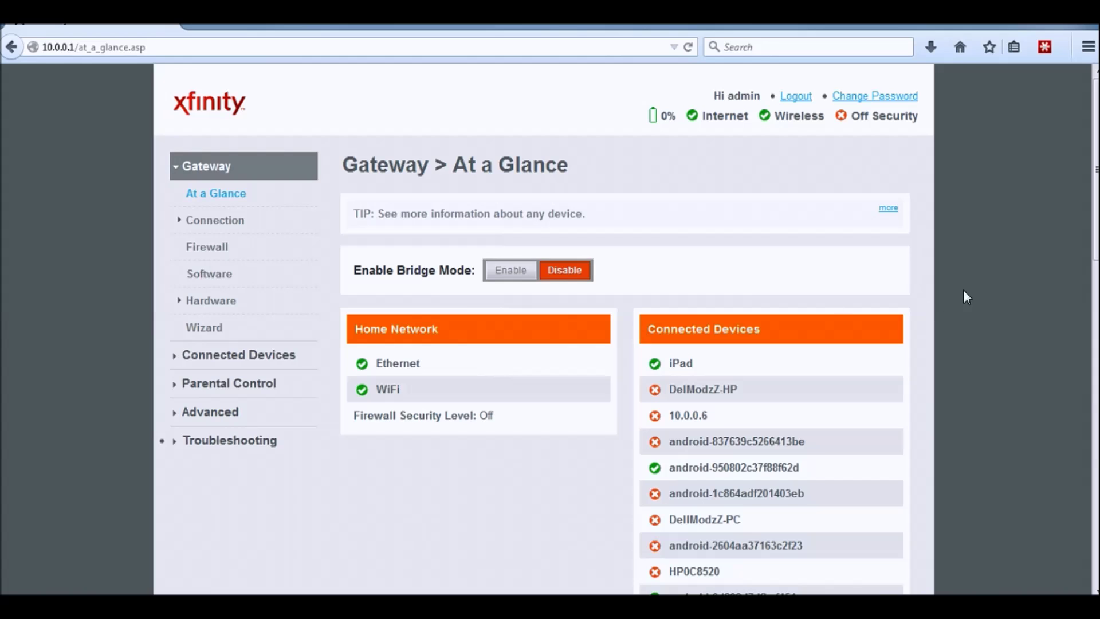
drag(1095, 215, 1091, 550)
click(733, 487)
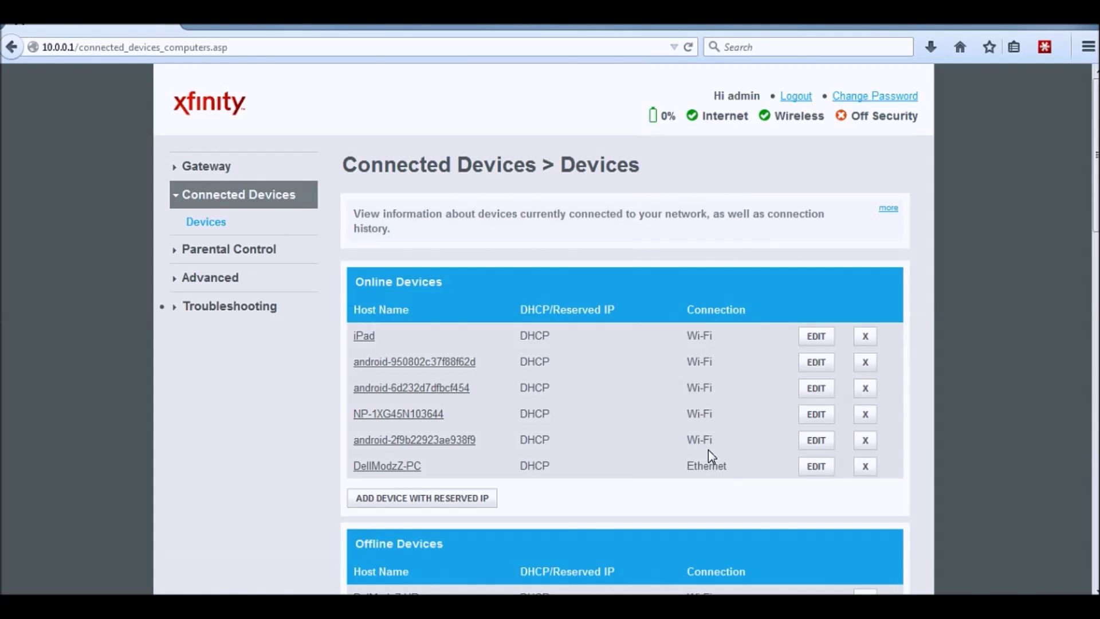
- Edit the wired PC's device entry as Reserved IP with MAC 00.A7.22.50.47.87 and save
click(816, 467)
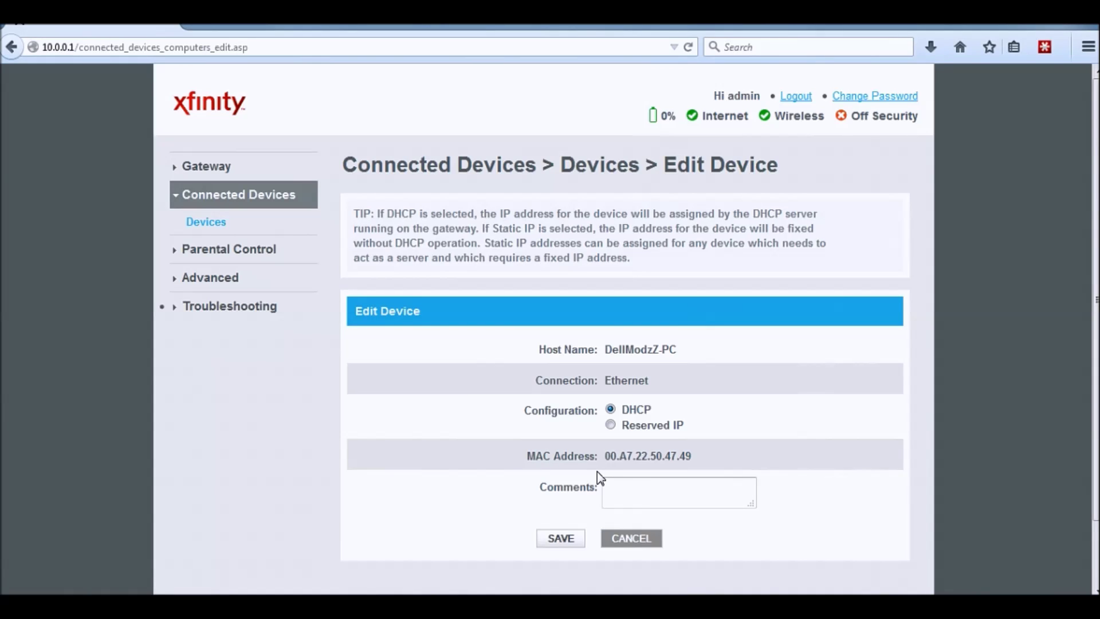
click(610, 425)
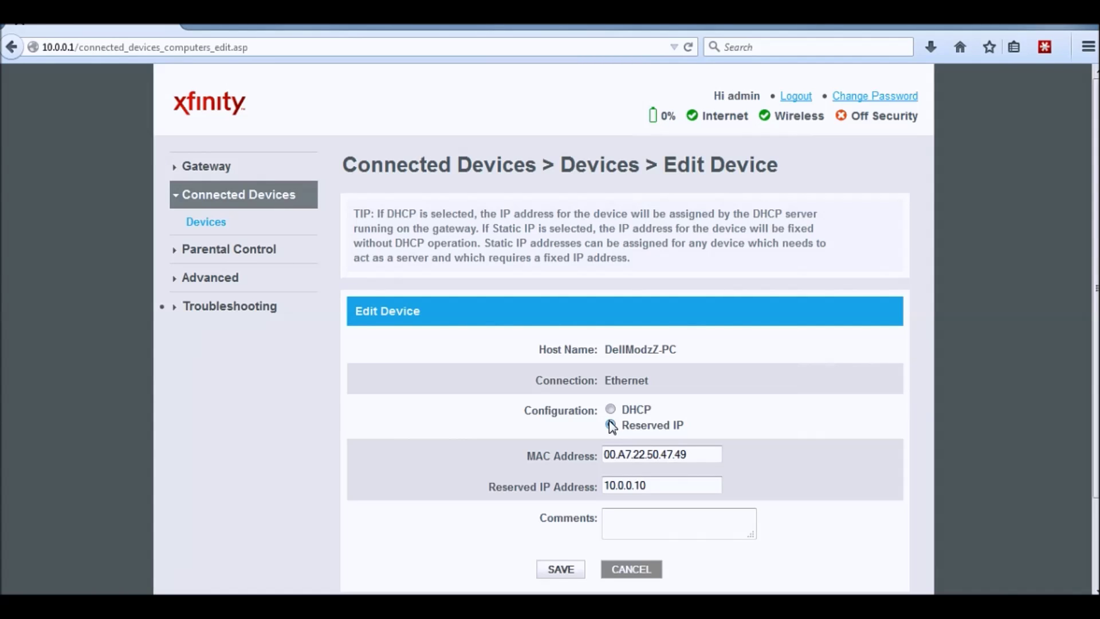
click(611, 425)
key(BackSpace)
key(BackSpace)
text(87)
click(561, 570)
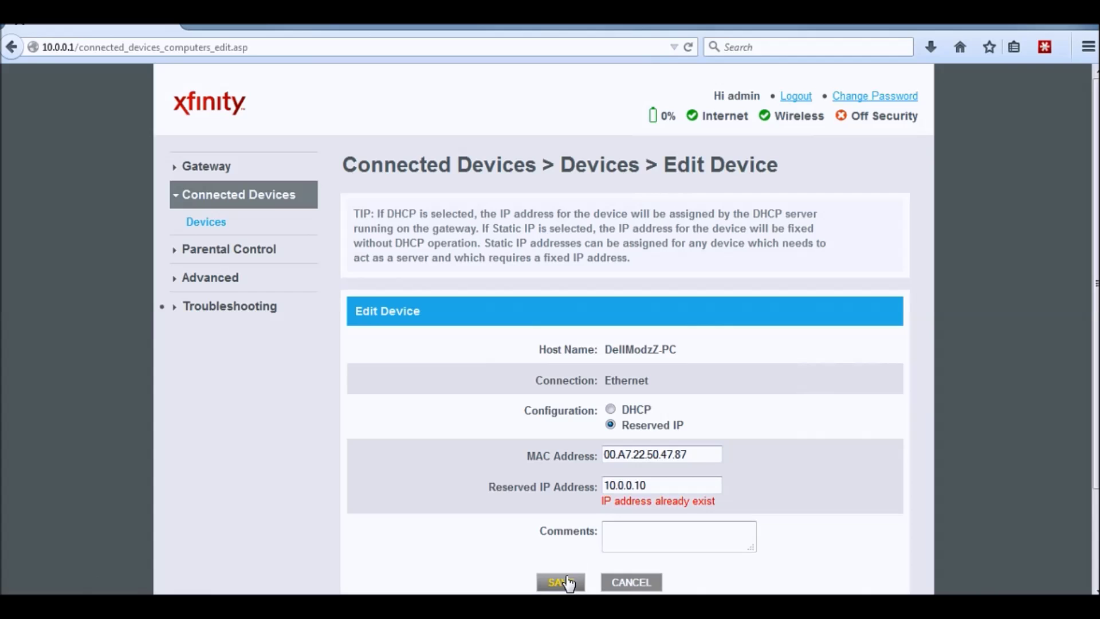
- Change the reserved IP address to 10.0.0.19 and save again
click(673, 482)
key(BackSpace)
text(9)
click(563, 581)
drag(671, 488, 596, 485)
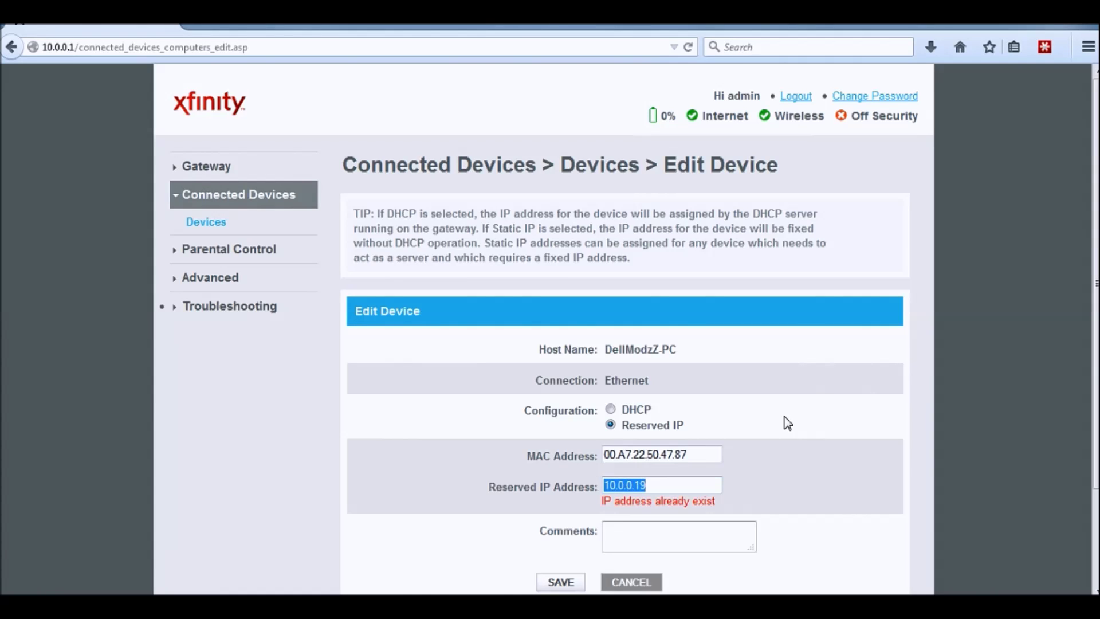